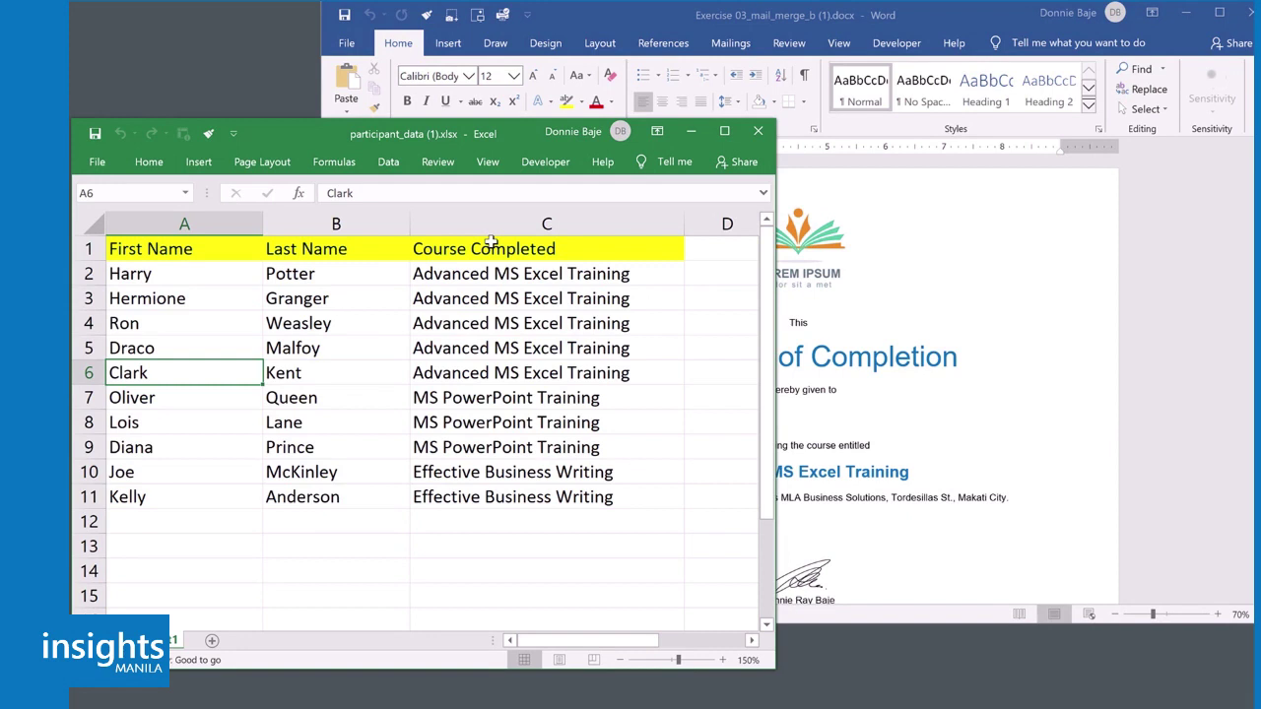
- Examine the certificate template's logo, signature, title and blank recipient line alongside the participant list
left_click(904, 306)
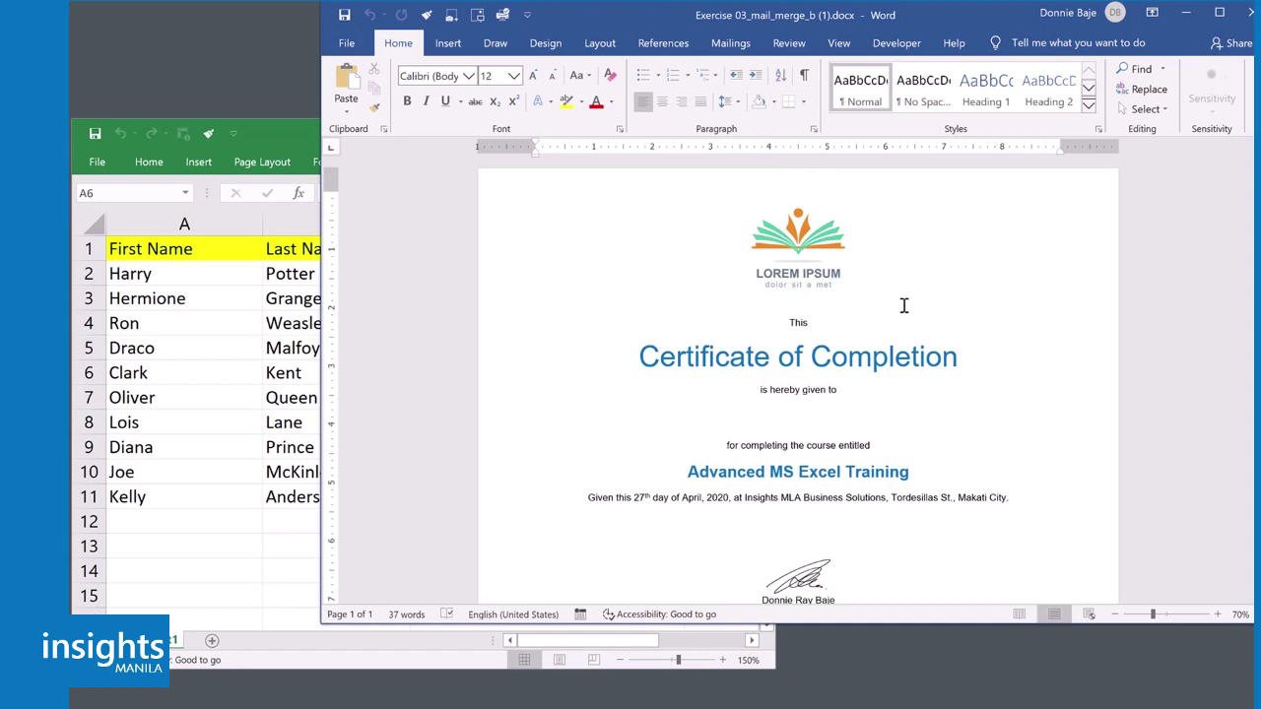
scroll(1013, 394, "down", 1)
left_click(282, 399)
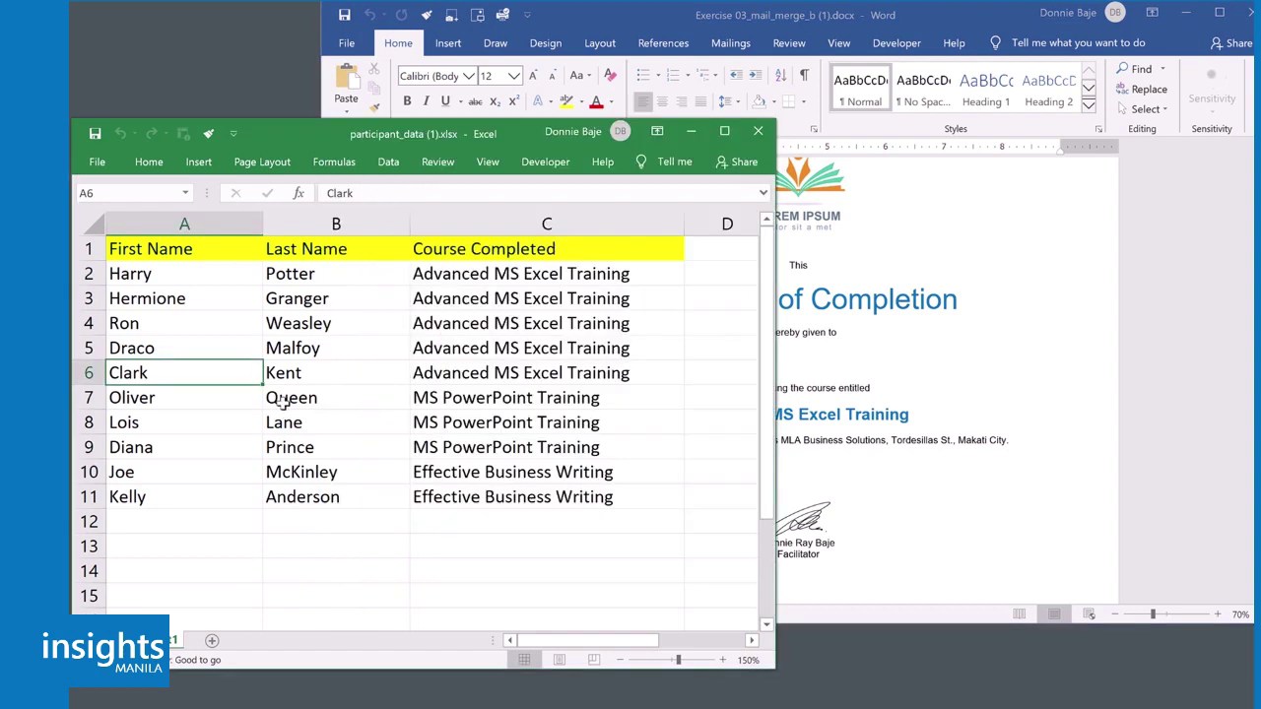
left_click(283, 399)
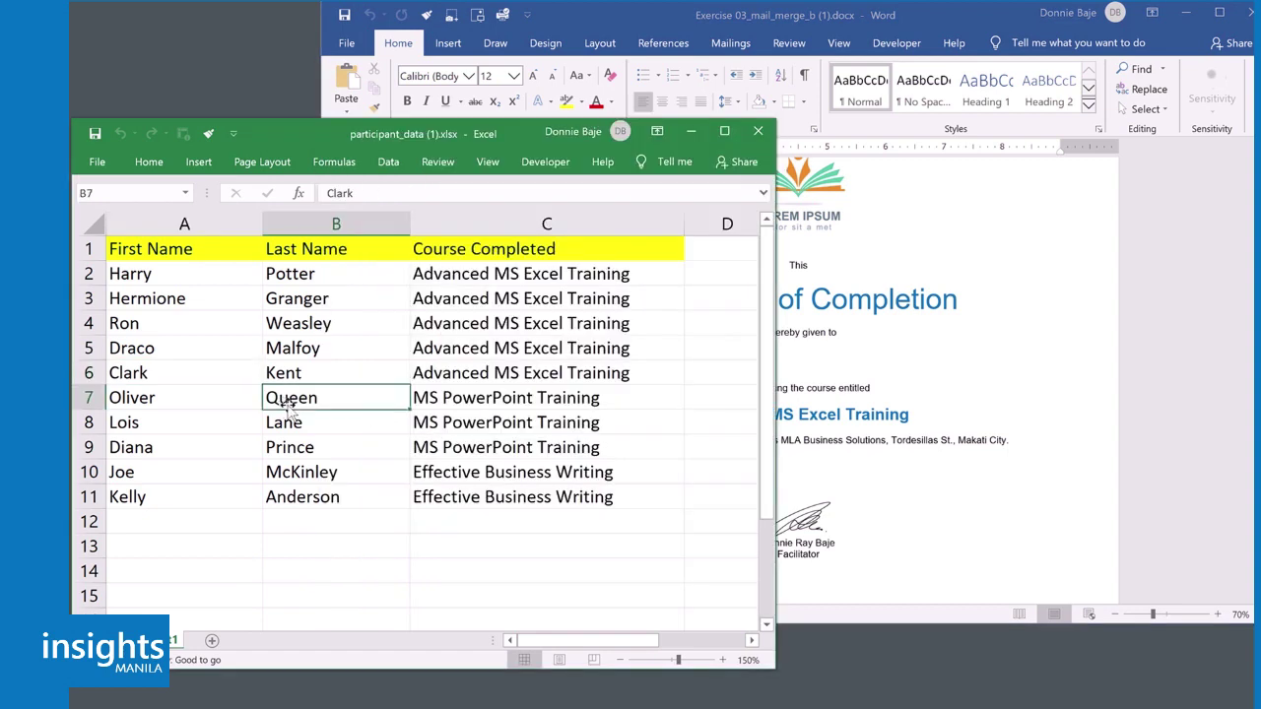
left_click(954, 374)
scroll(1060, 574, "up", 1)
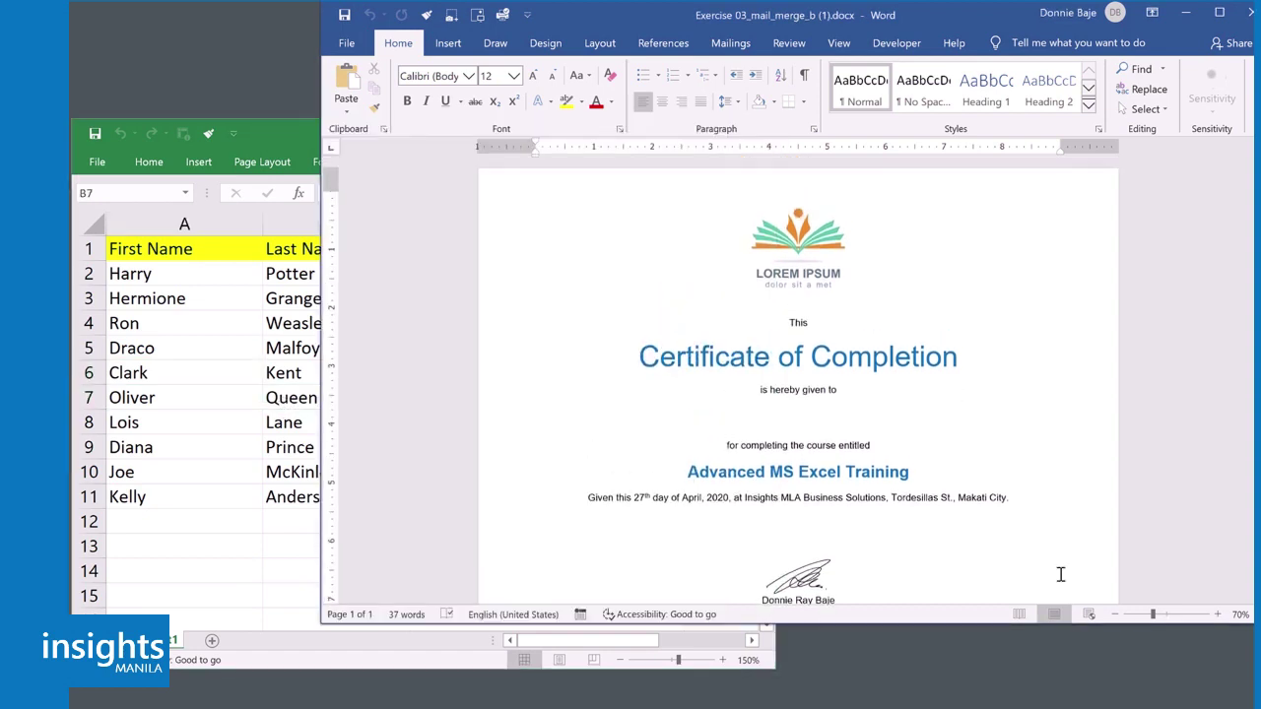
left_click(1114, 613)
left_click(1113, 614)
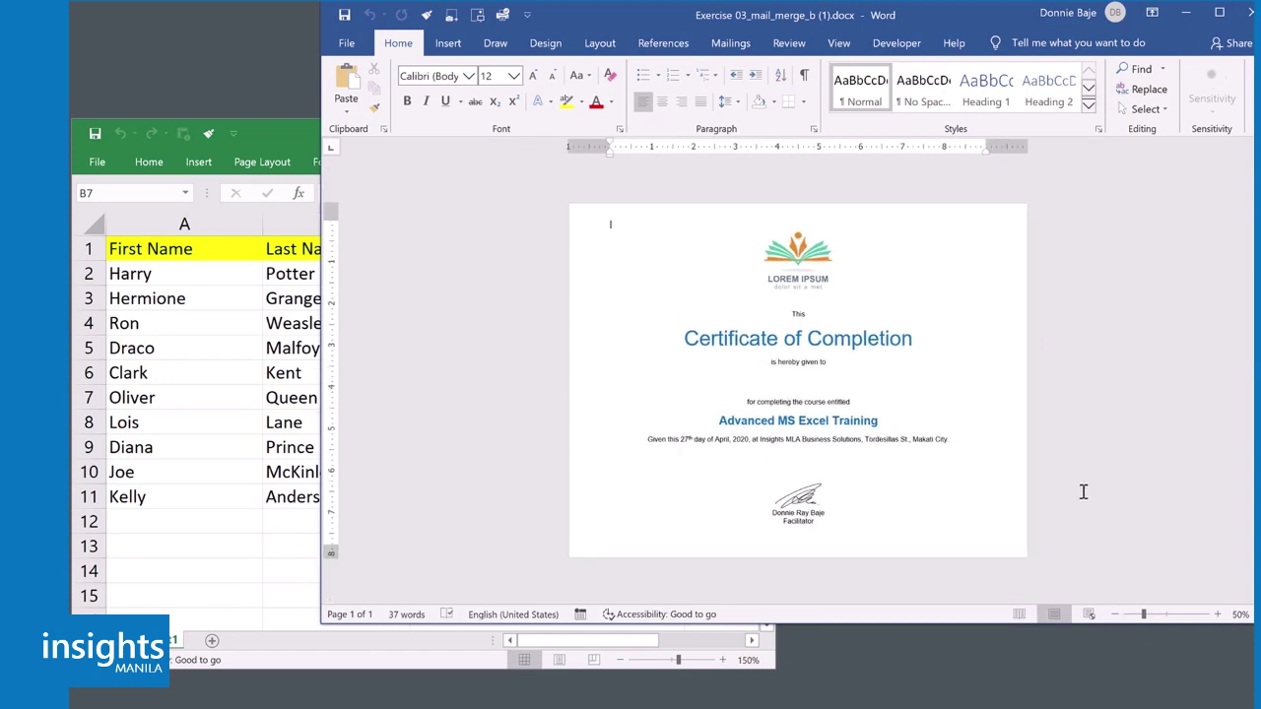
left_click(825, 275)
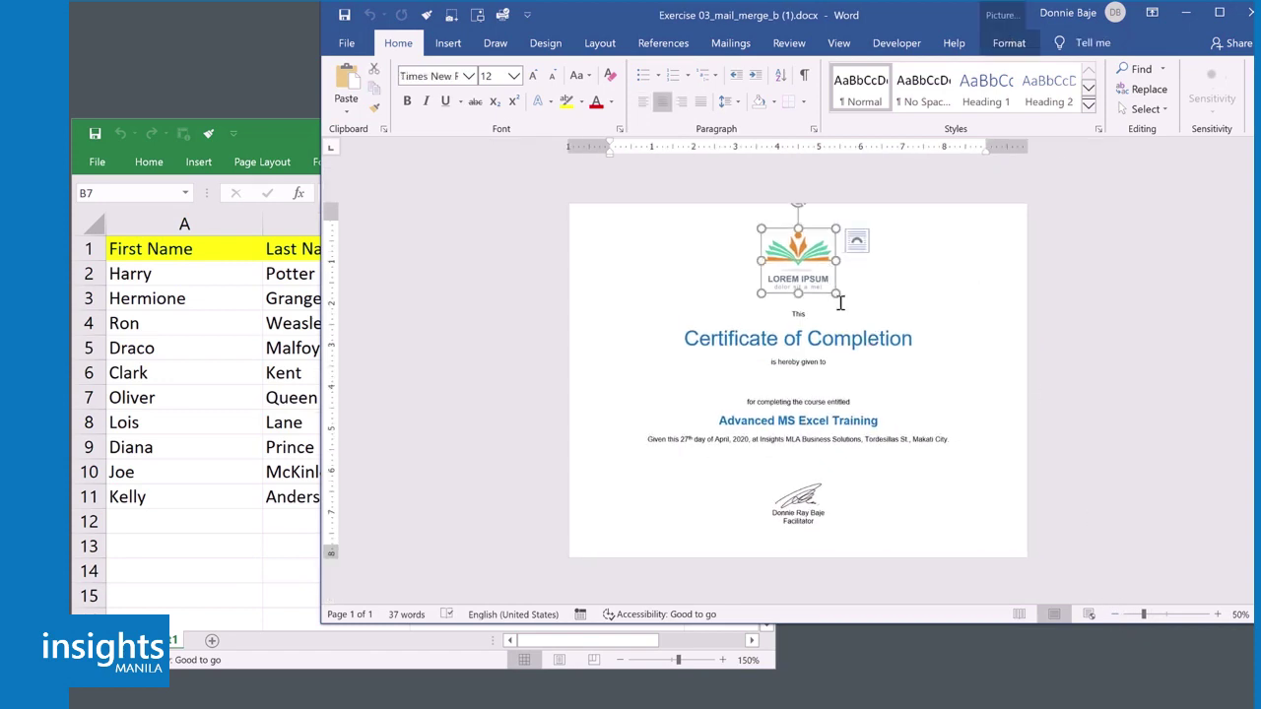
left_click(809, 498)
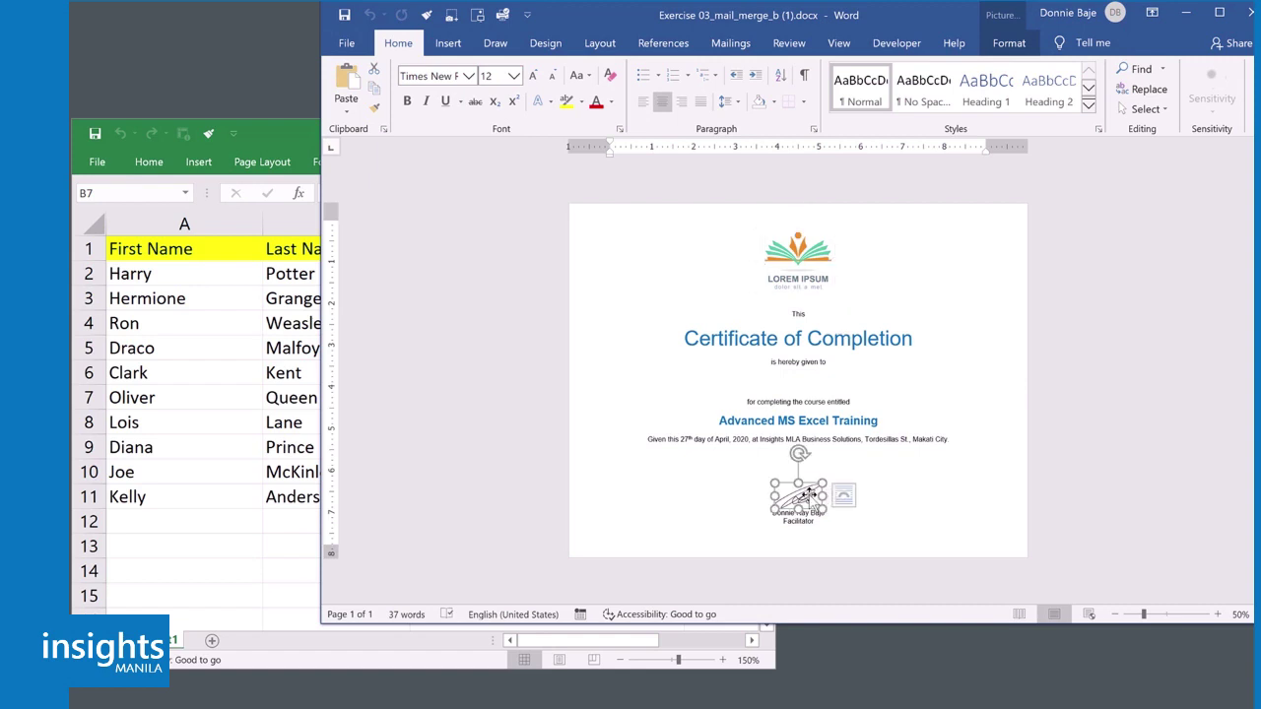
left_click(779, 333)
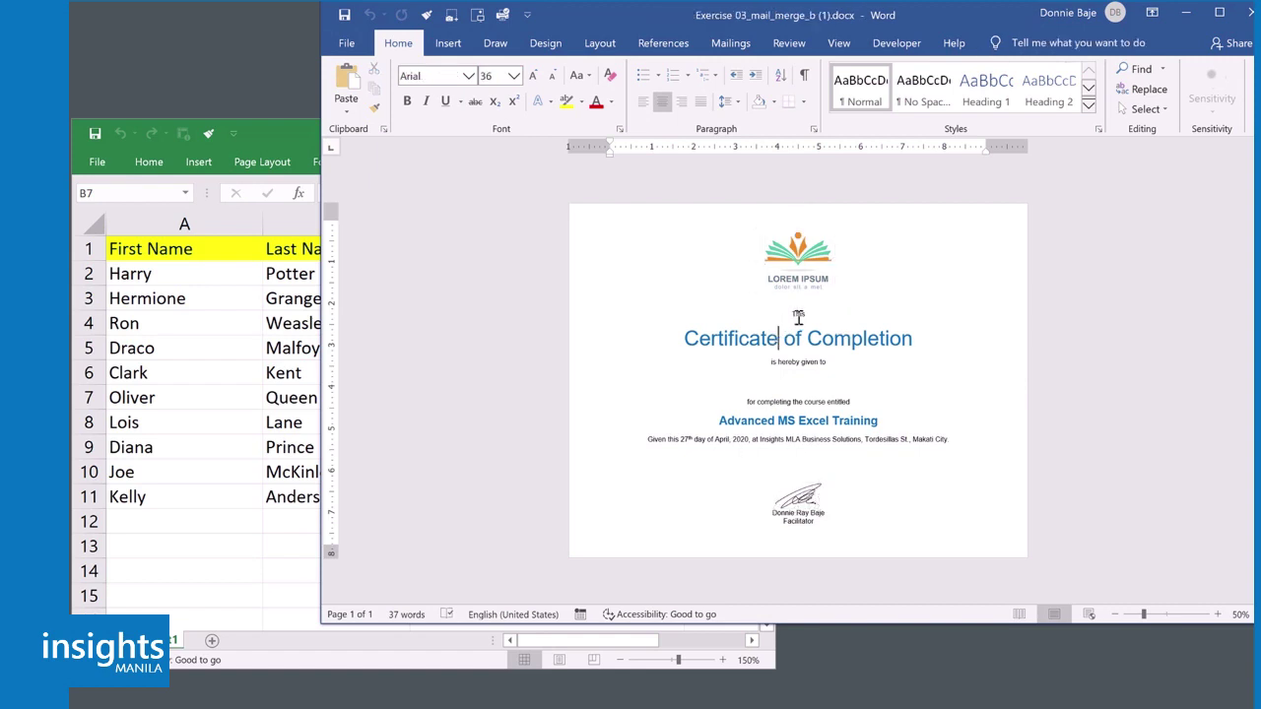
left_click(803, 382)
- Review the First Name, Last Name and Course Completed columns in the participant workbook against the certificate's course line
left_click(197, 394)
left_click(239, 219)
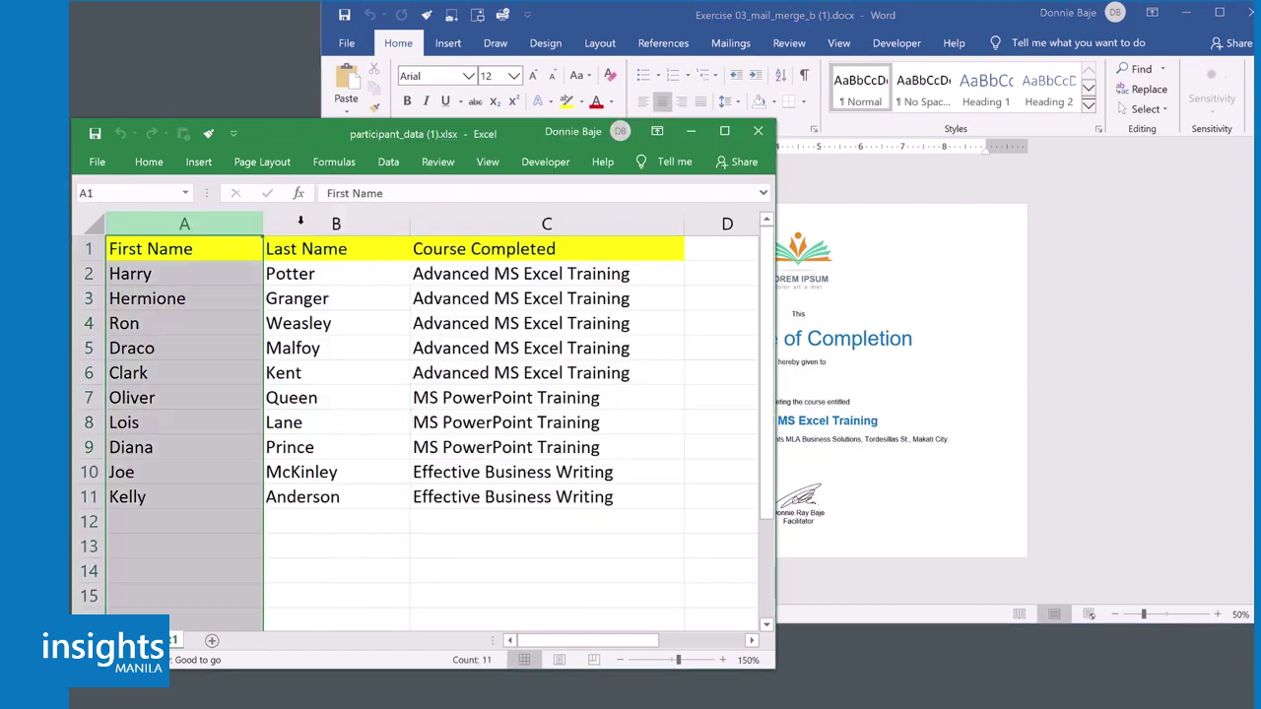
left_click(331, 220)
left_click(466, 221)
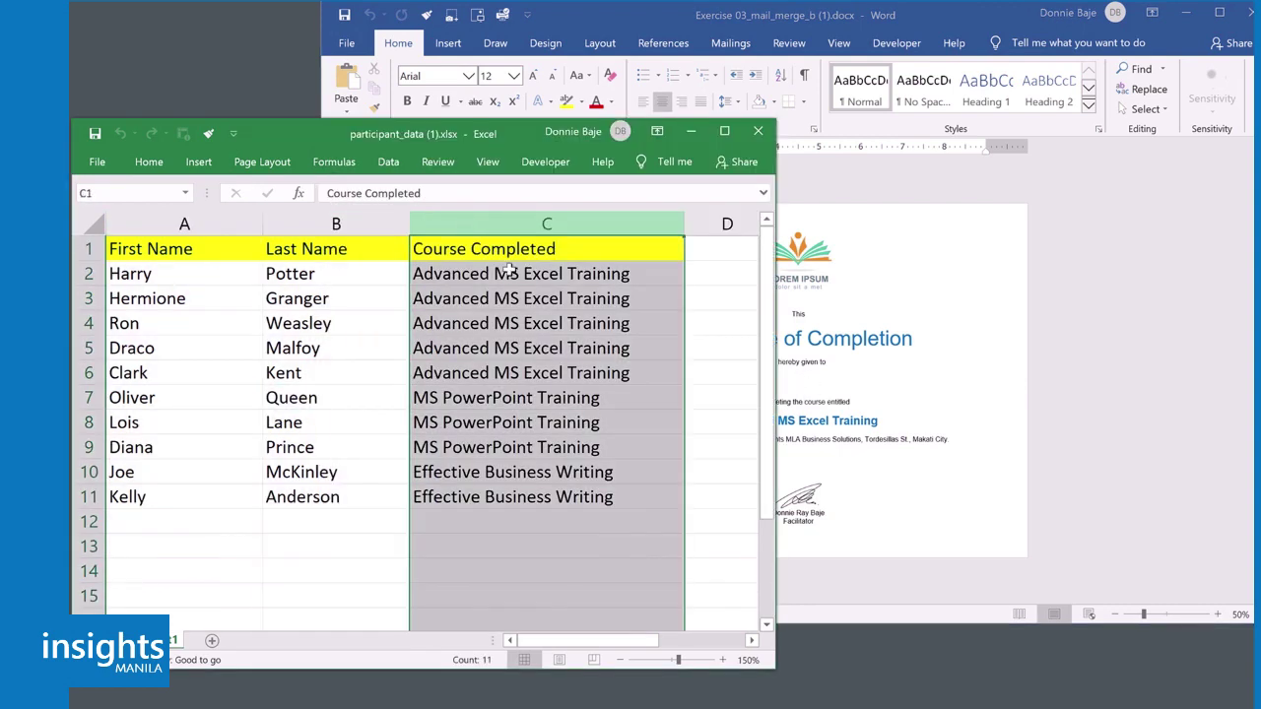
left_click(478, 389)
left_click(887, 421)
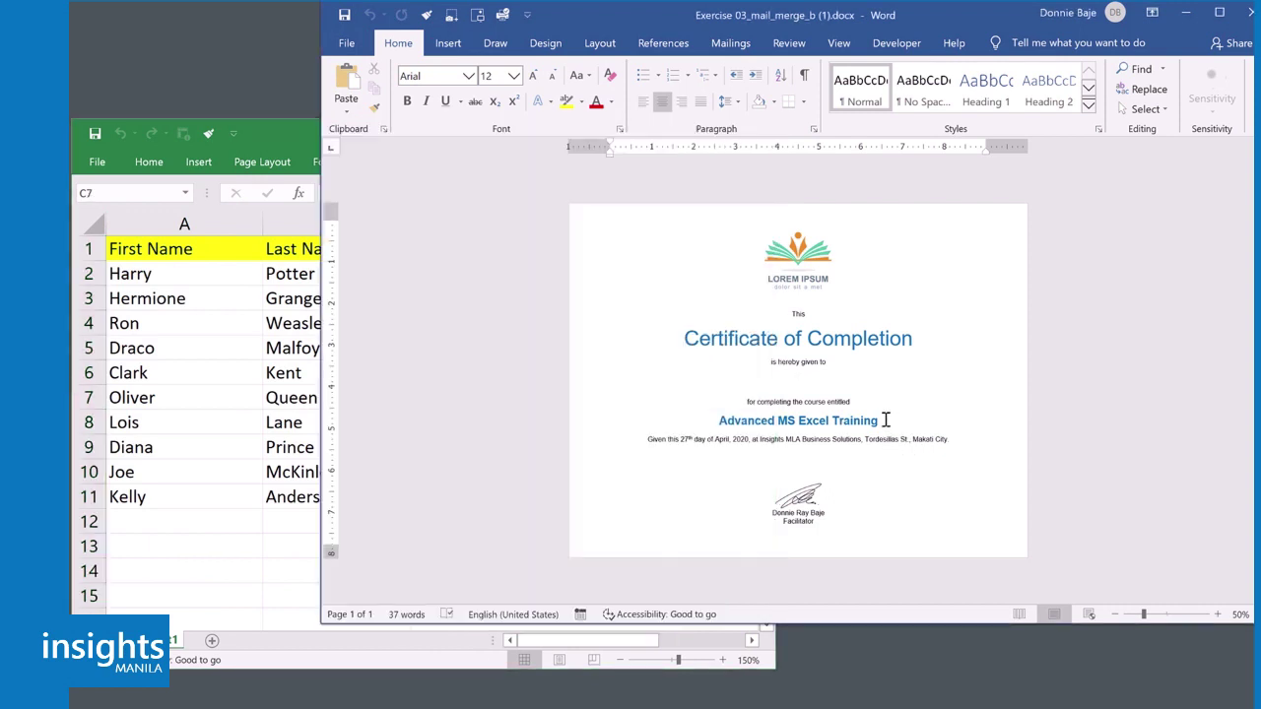
left_click(197, 403)
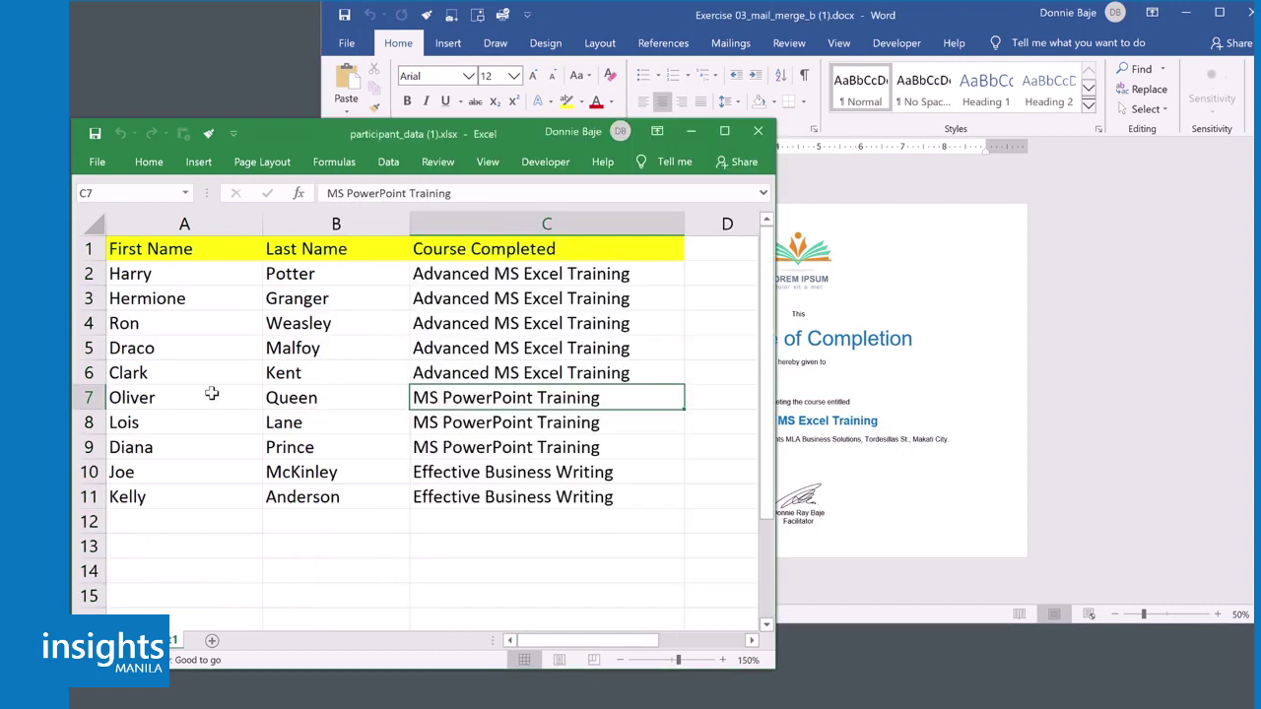
- Close the participant workbook and use Sheet1$ of participant_data (1).xlsx from Downloads as the recipient list, with its first row as column headers
left_click(760, 132)
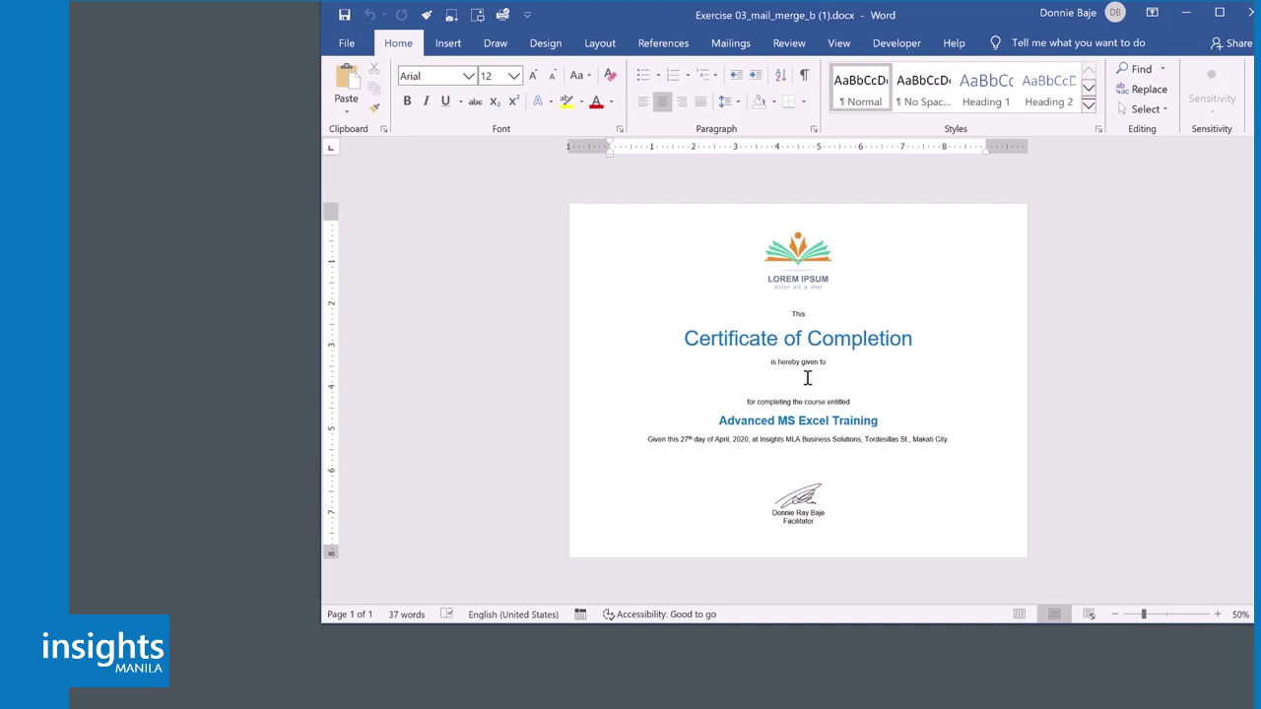
left_click(737, 47)
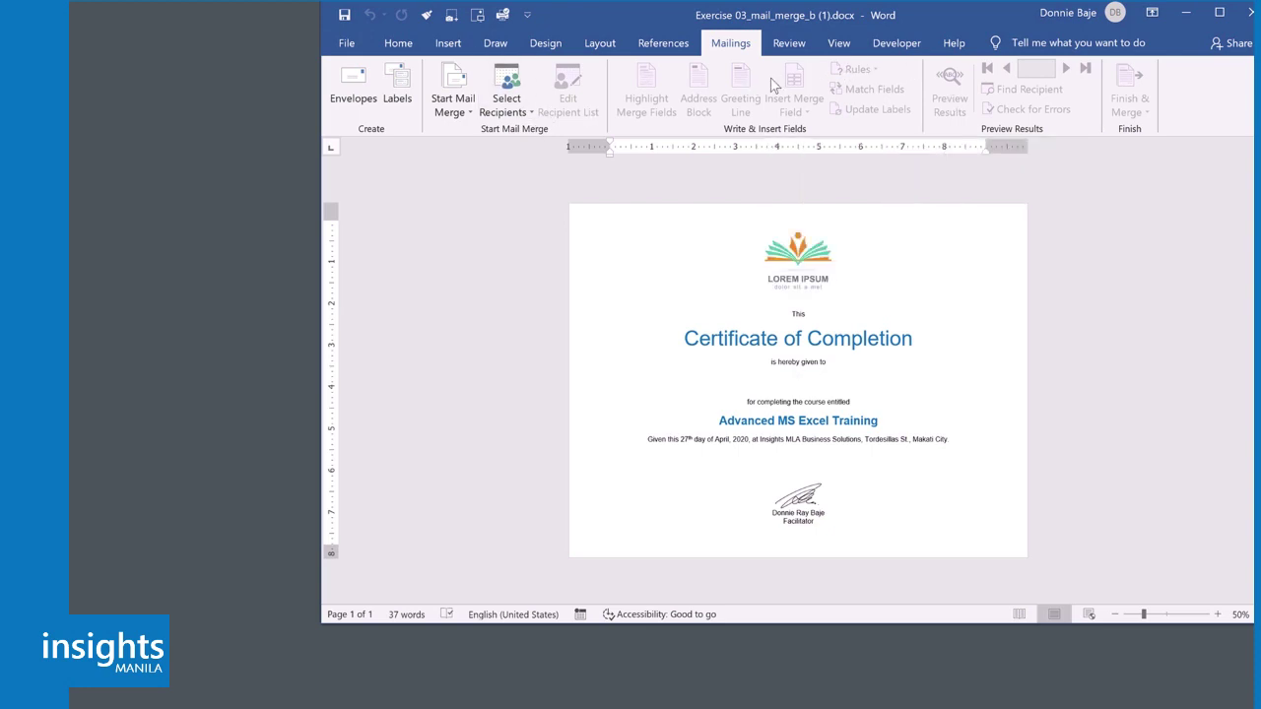
left_click(523, 94)
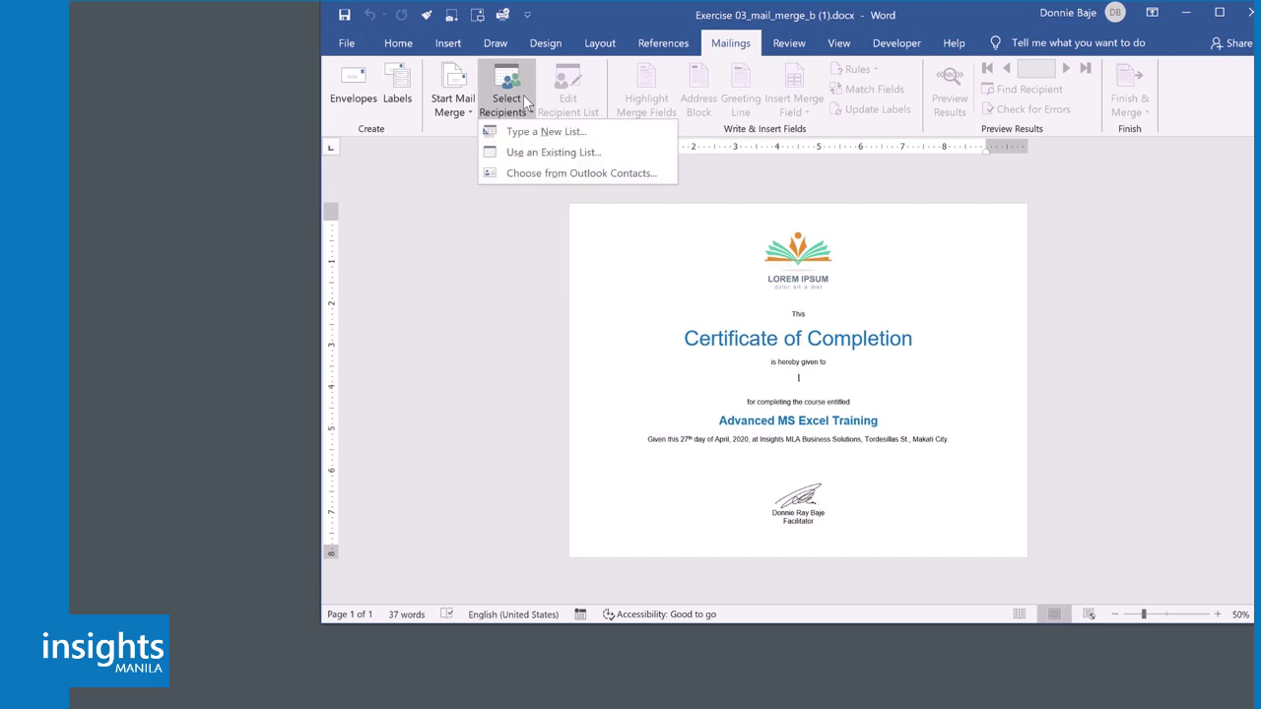
left_click(553, 152)
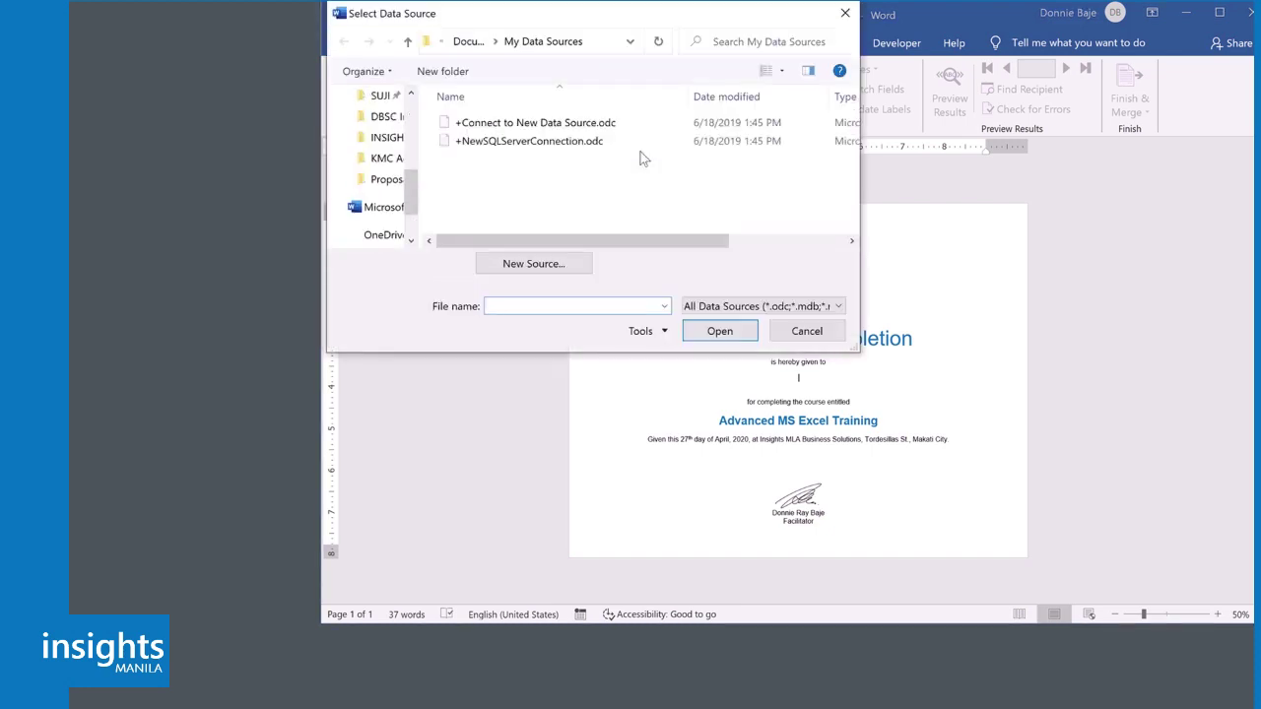
scroll(414, 147, "up", 2)
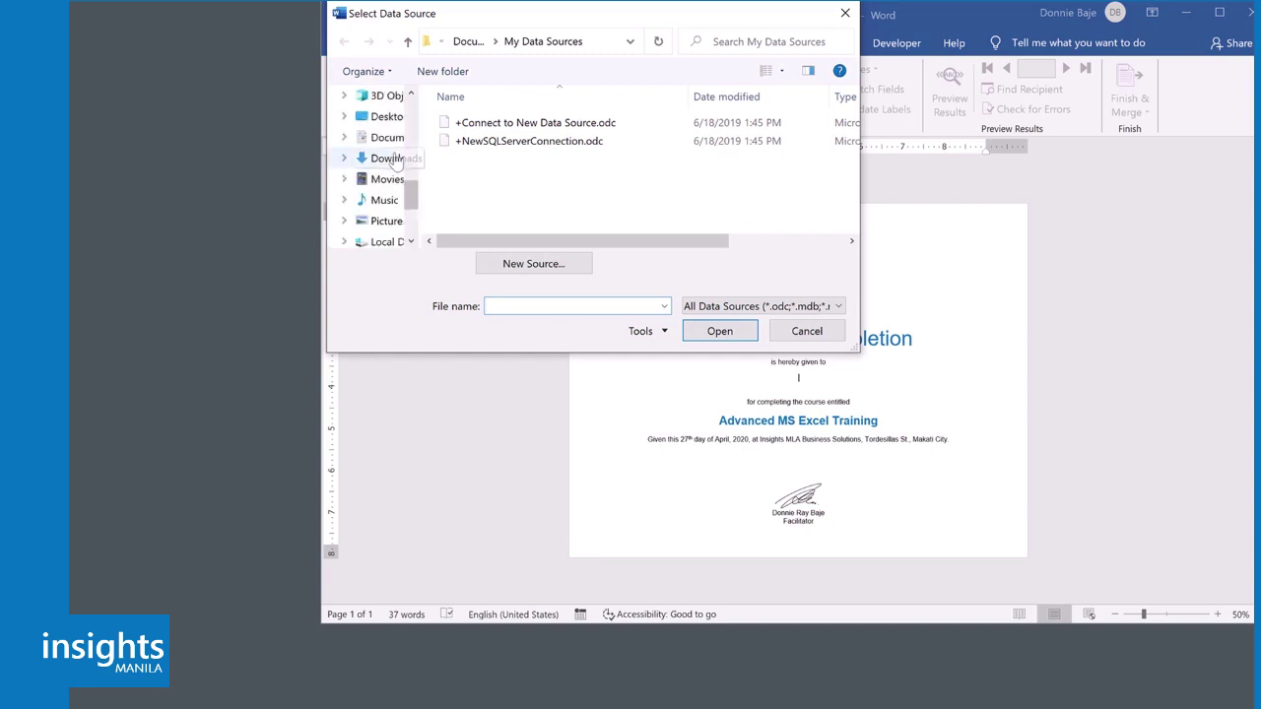
left_click(388, 158)
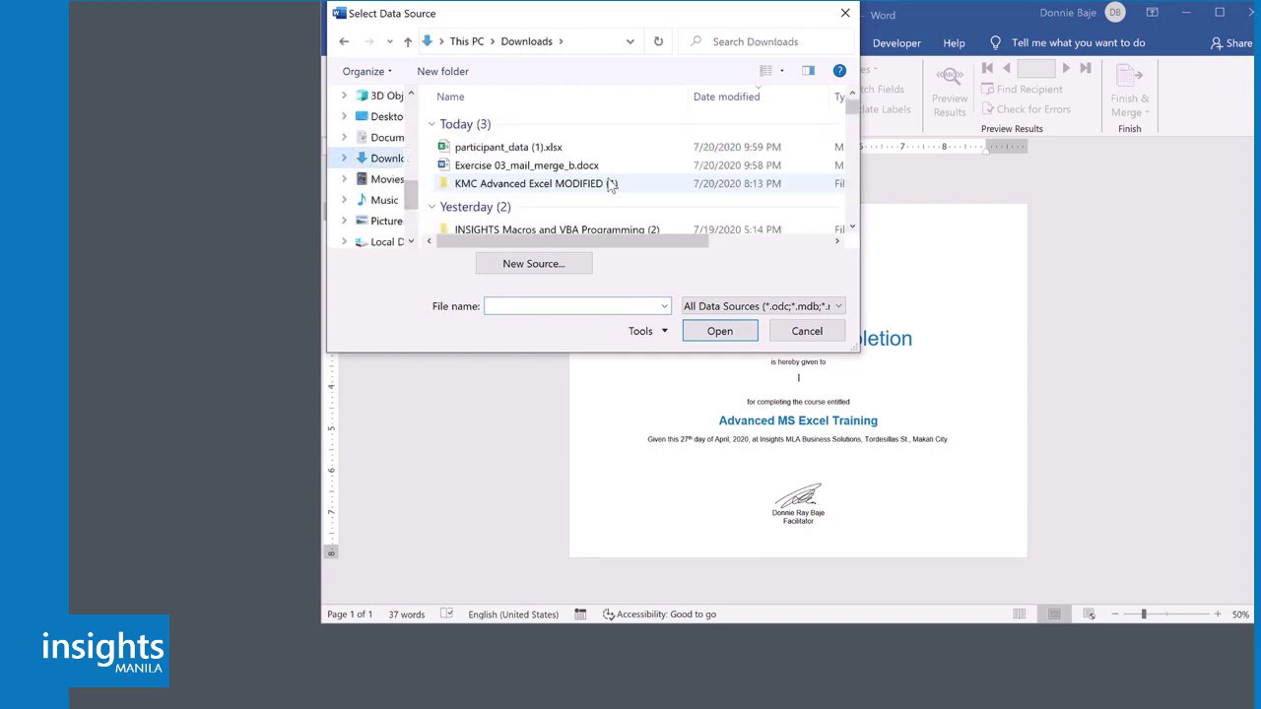
left_click(579, 149)
left_click(720, 331)
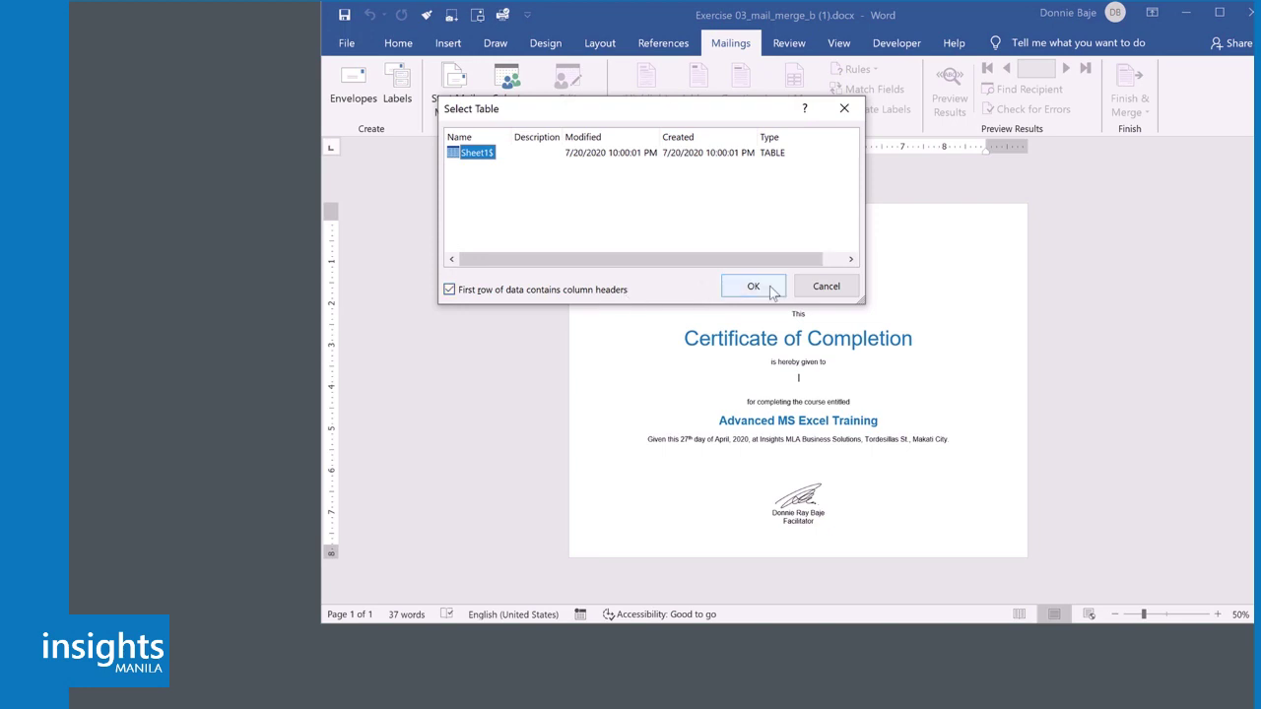
left_click(771, 291)
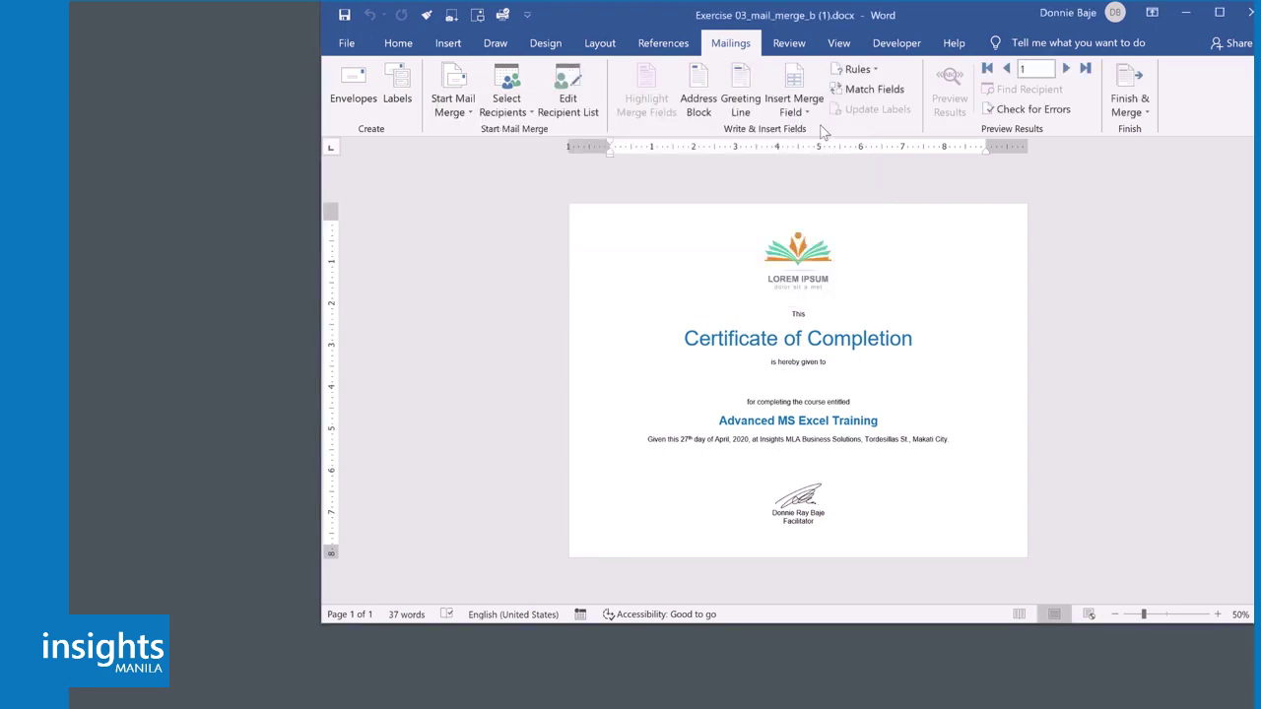
- Insert the First_Name and Last_Name merge fields on the blank line below "is hereby given to"
left_click(802, 108)
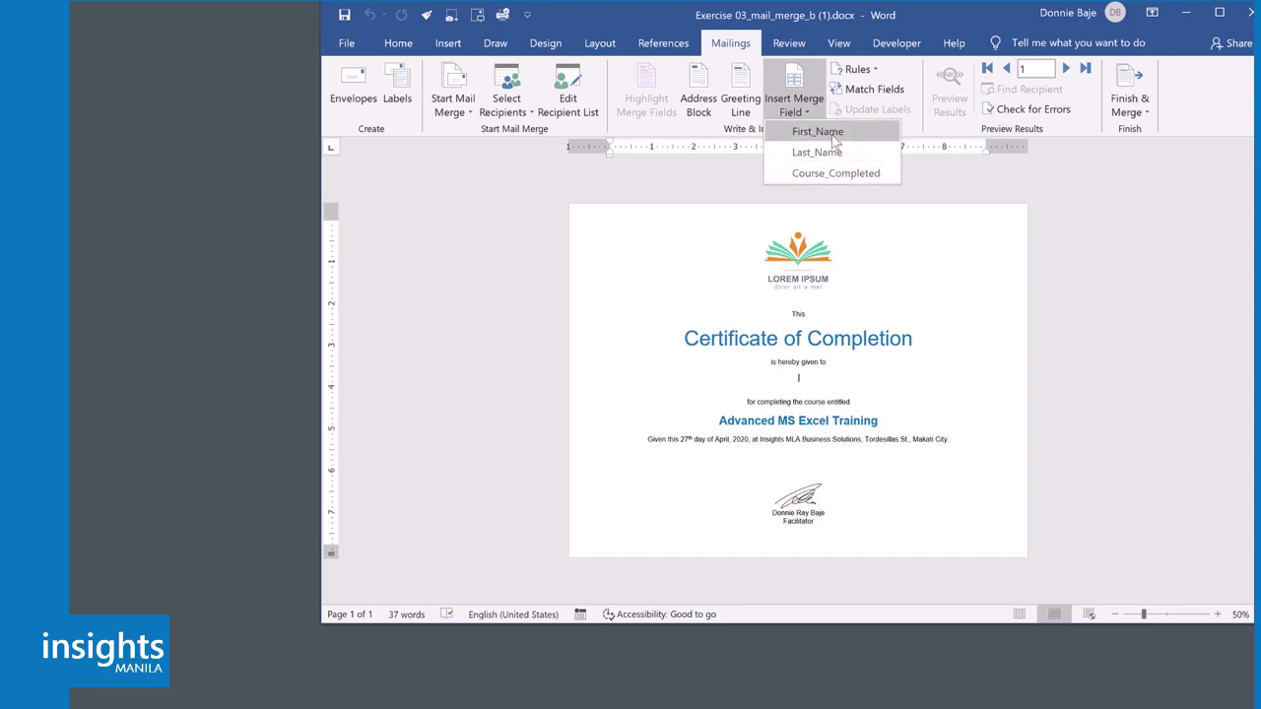
left_click(670, 176)
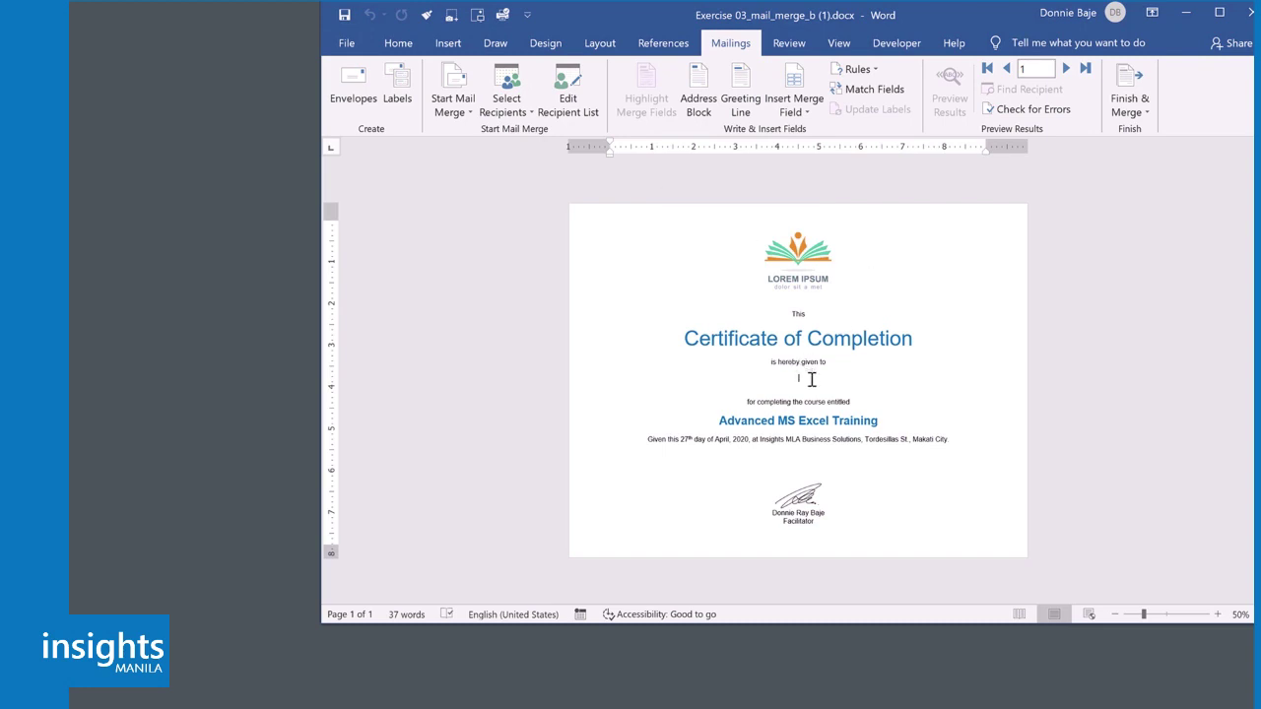
left_click(794, 109)
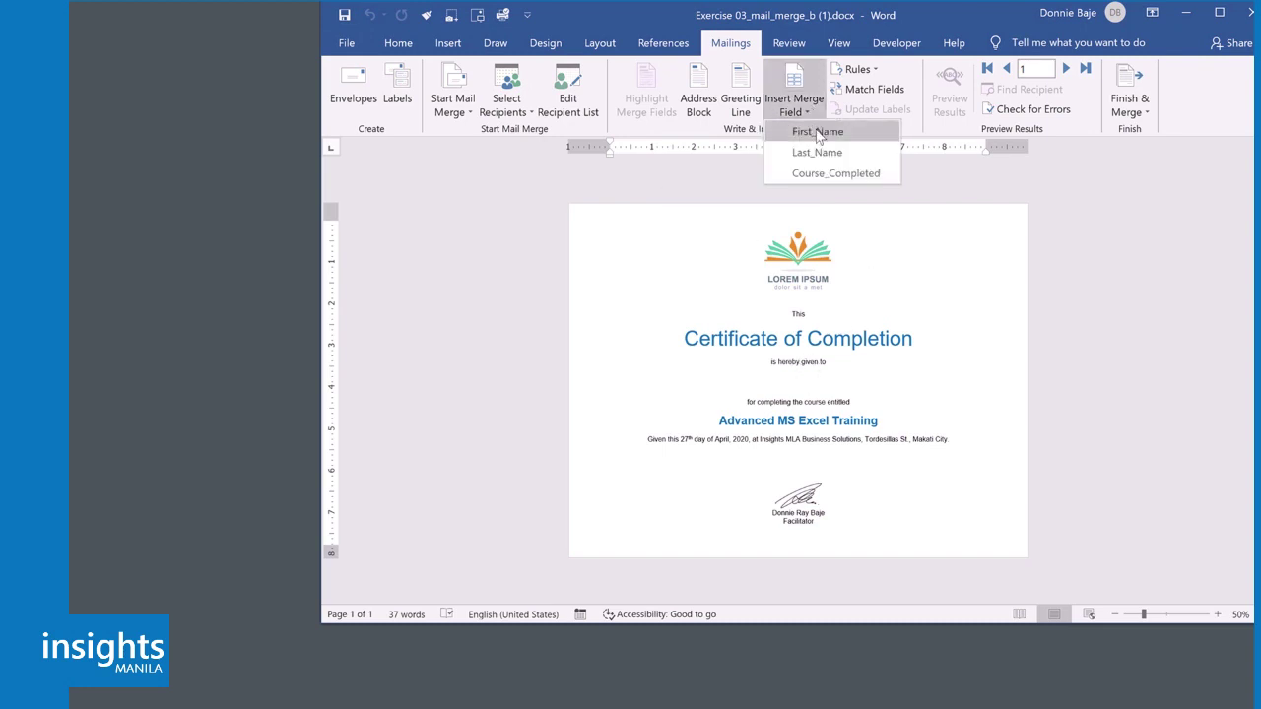
left_click(816, 132)
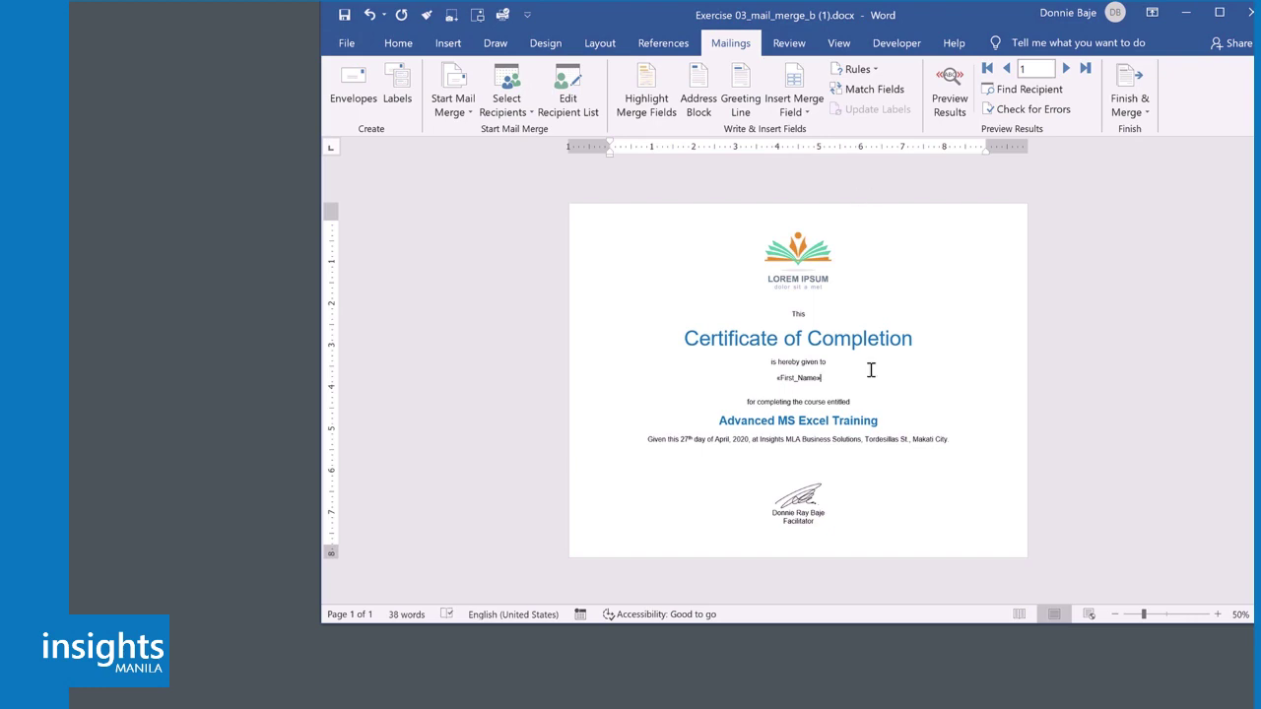
left_click(798, 107)
left_click(812, 153)
- Replace the course title "Advanced MS Excel Training" with the Course_Completed merge field
left_click_drag(878, 420, 718, 422)
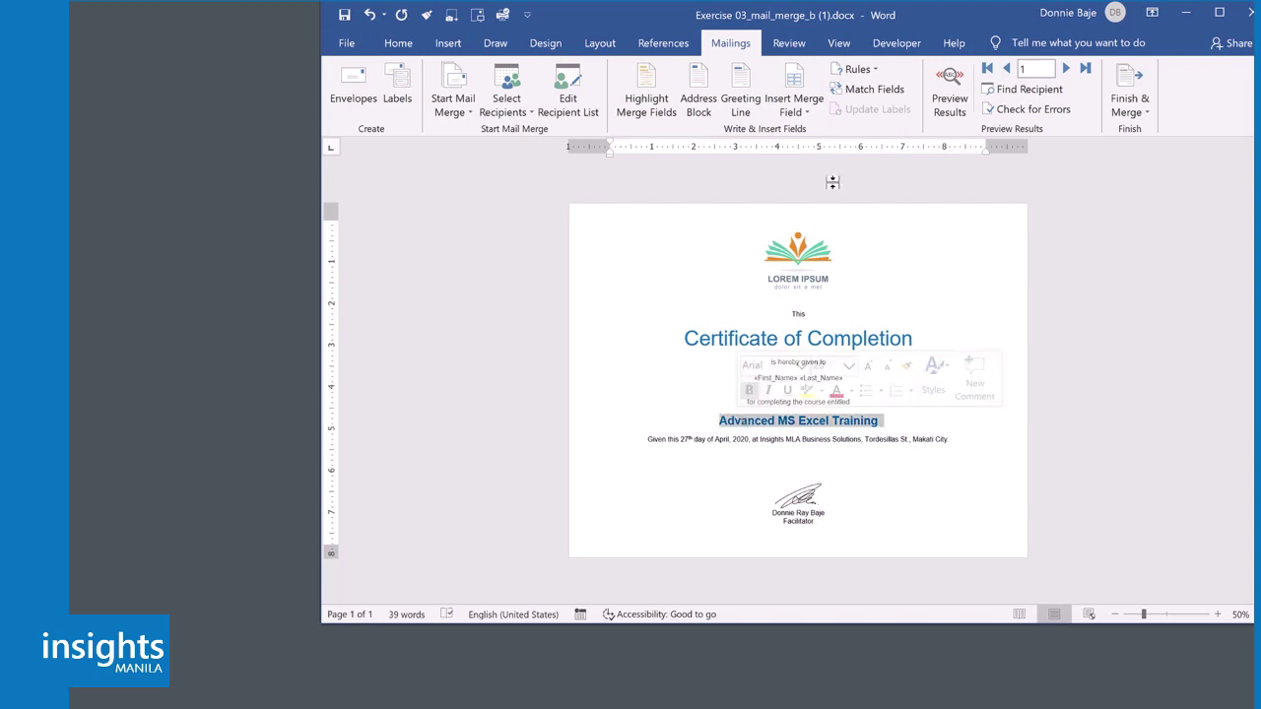
left_click(803, 114)
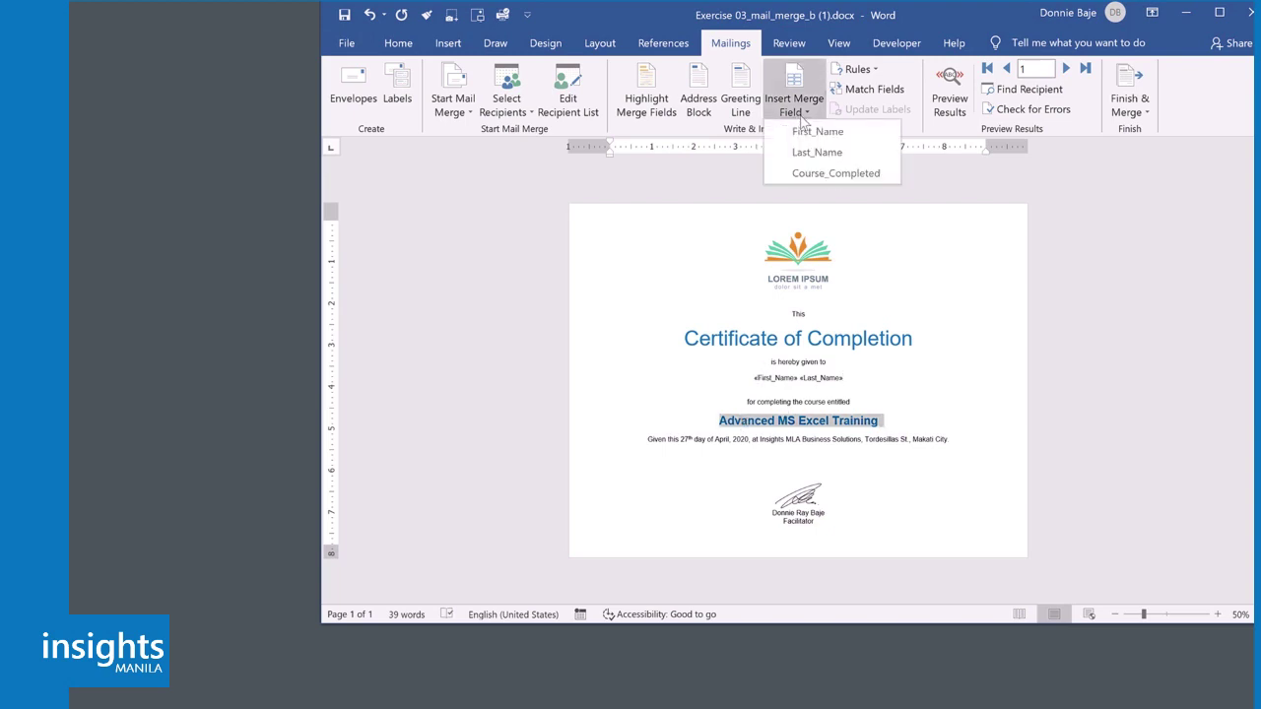
left_click(810, 178)
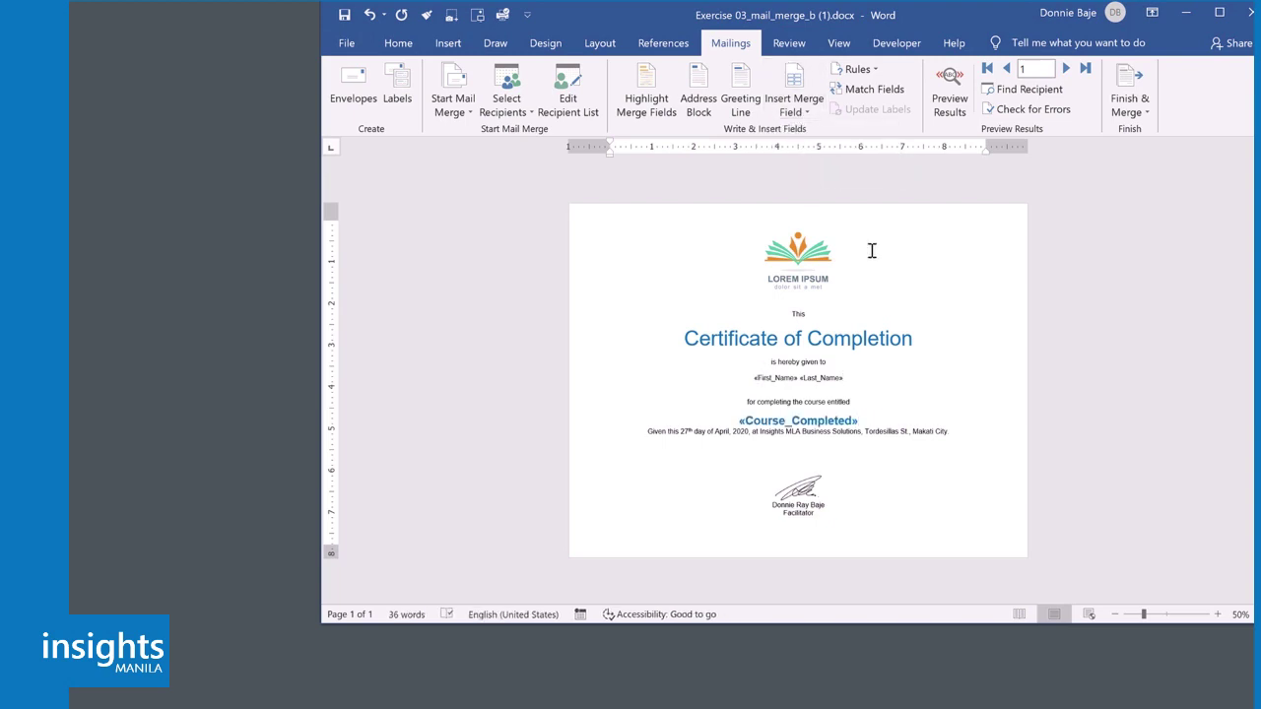
- Format the First_Name and Last_Name merge fields in bold at font size 26
left_click(1216, 613)
left_click(1217, 614)
left_click(1216, 613)
left_click_drag(962, 20, 815, 29)
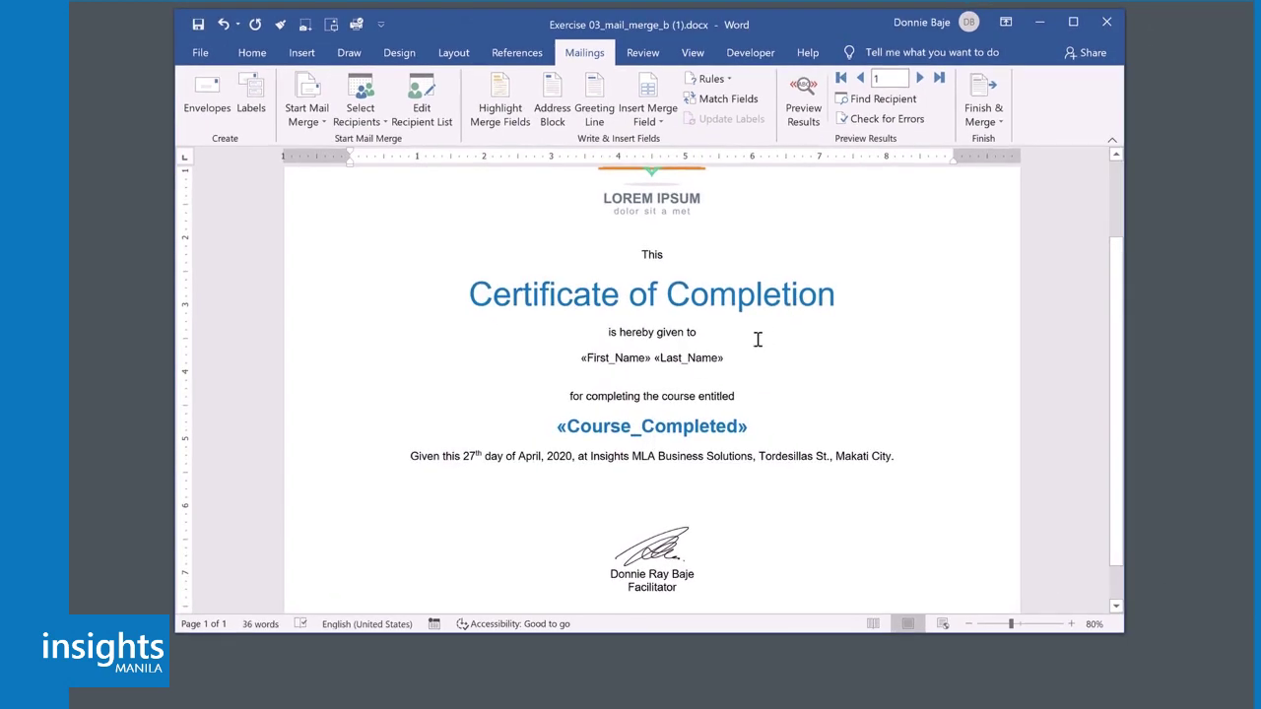
left_click_drag(737, 358, 577, 357)
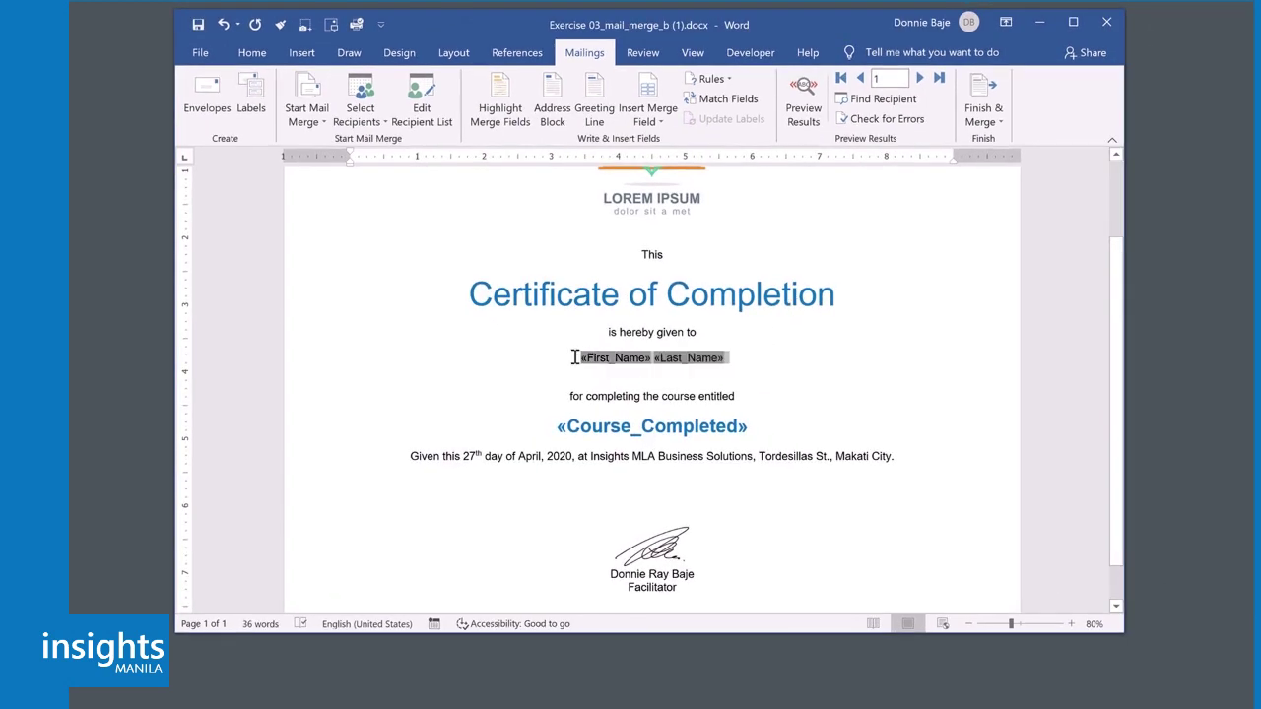
left_click(698, 394)
left_click_drag(737, 359, 556, 347)
left_click(252, 52)
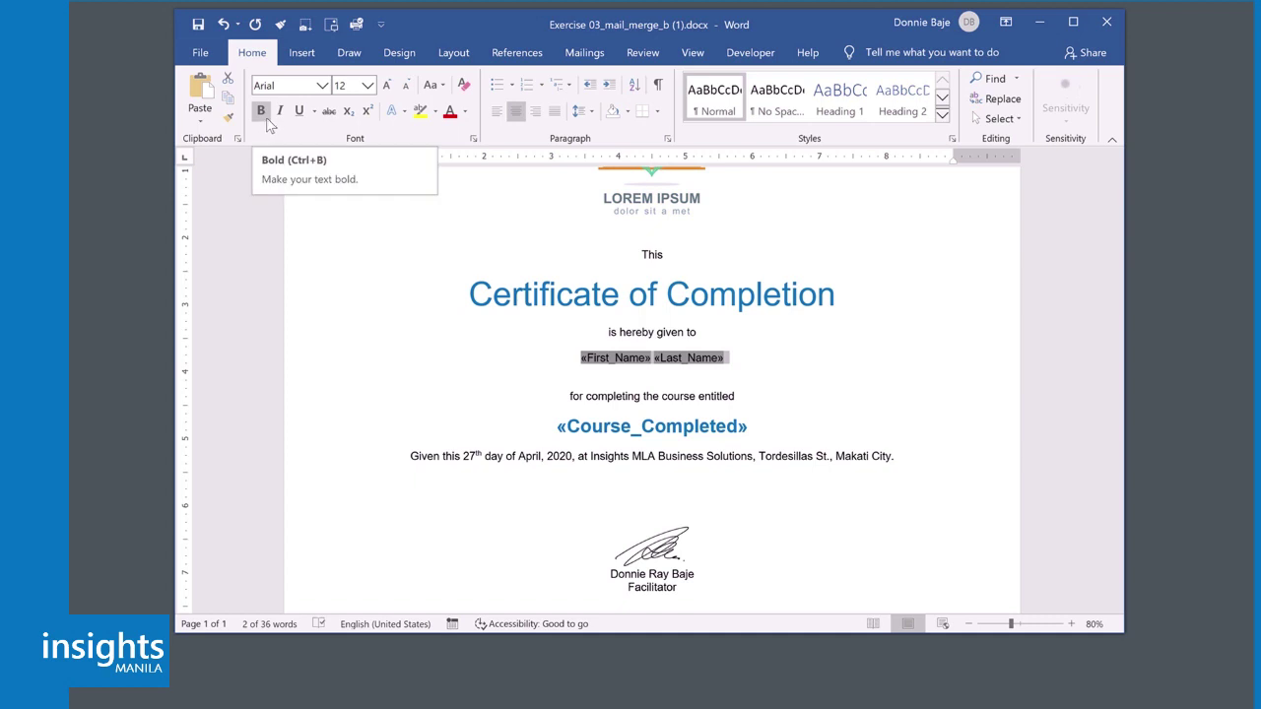
left_click(264, 116)
left_click(387, 87)
left_click(387, 86)
left_click(387, 86)
left_click(387, 87)
left_click(387, 87)
left_click(388, 87)
left_click(387, 86)
- Color the First_Name and Last_Name merge fields with the standard light blue
left_click(465, 112)
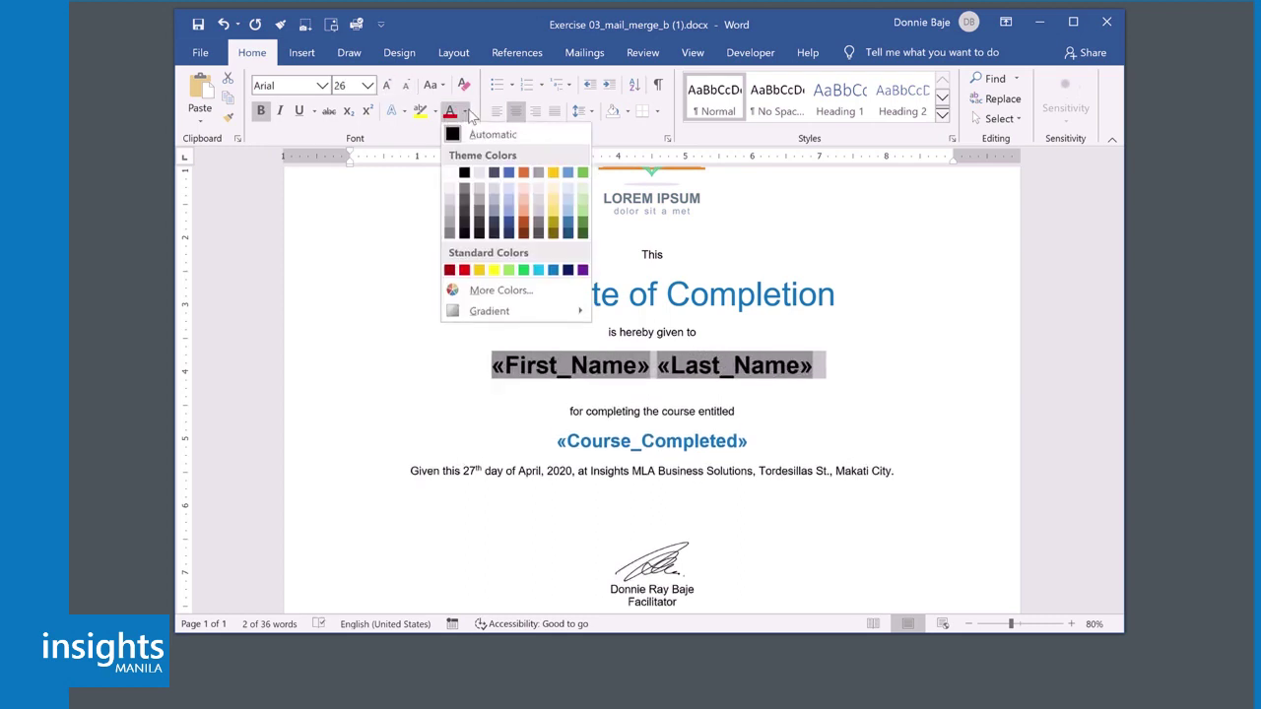
left_click(538, 269)
scroll(687, 364, "down", 1)
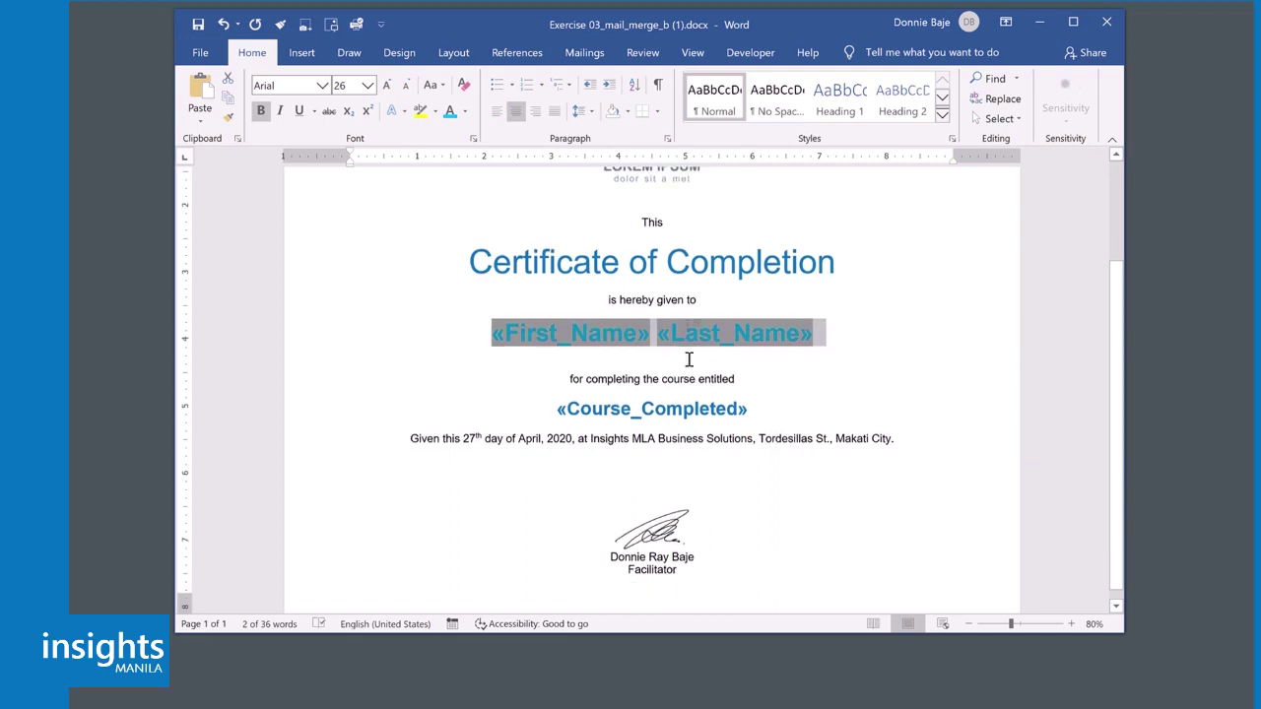
left_click(690, 374)
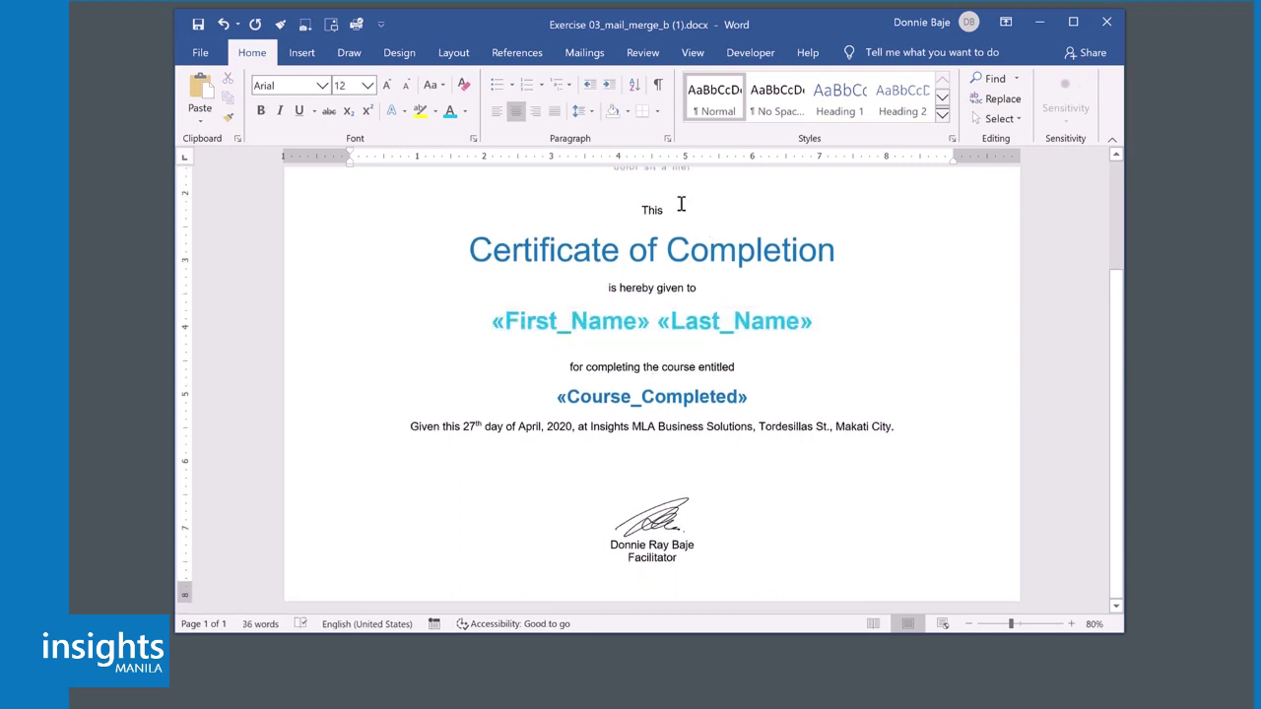
- Preview the merge results in the certificate and go through the recipients one by one up to record 10
left_click(519, 53)
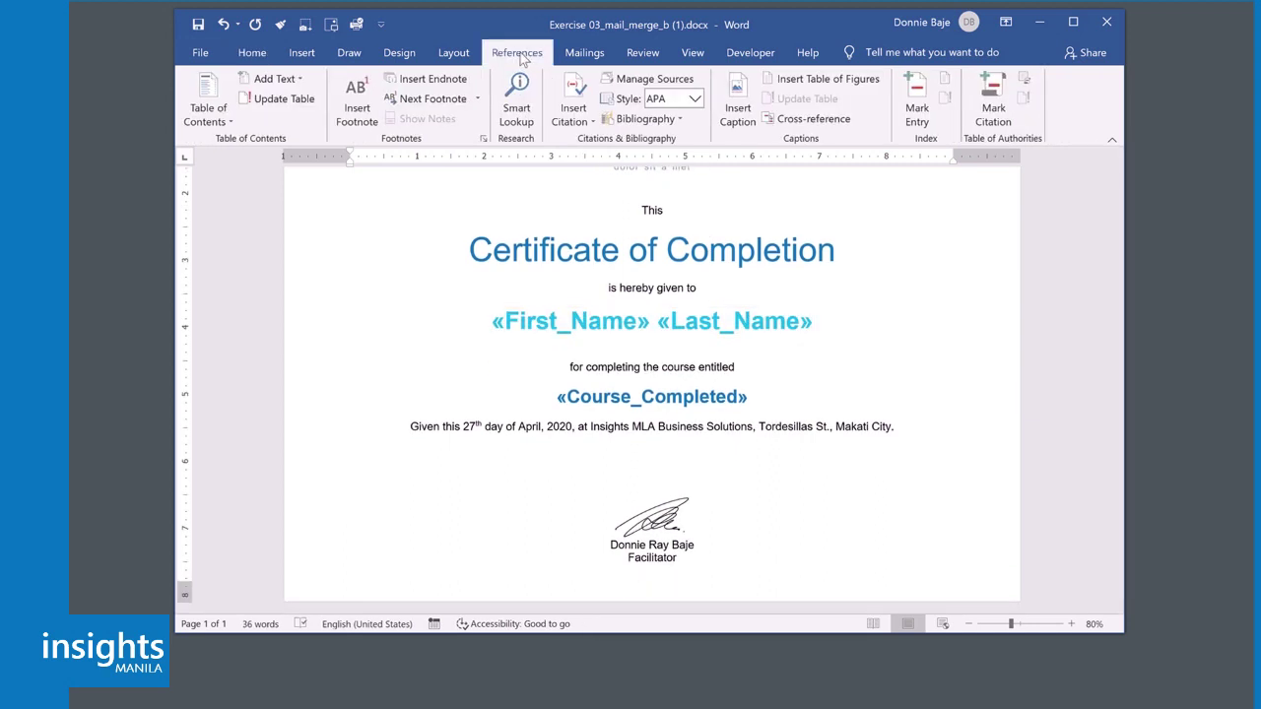
left_click(581, 55)
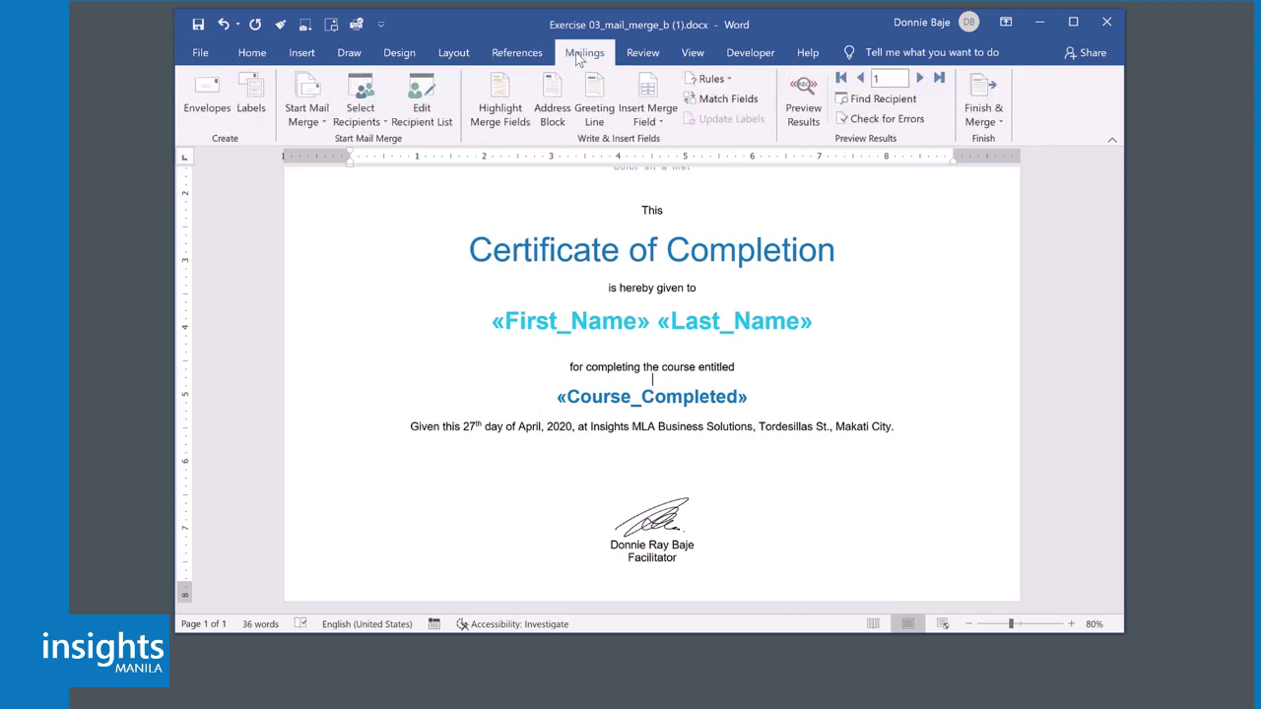
left_click(803, 112)
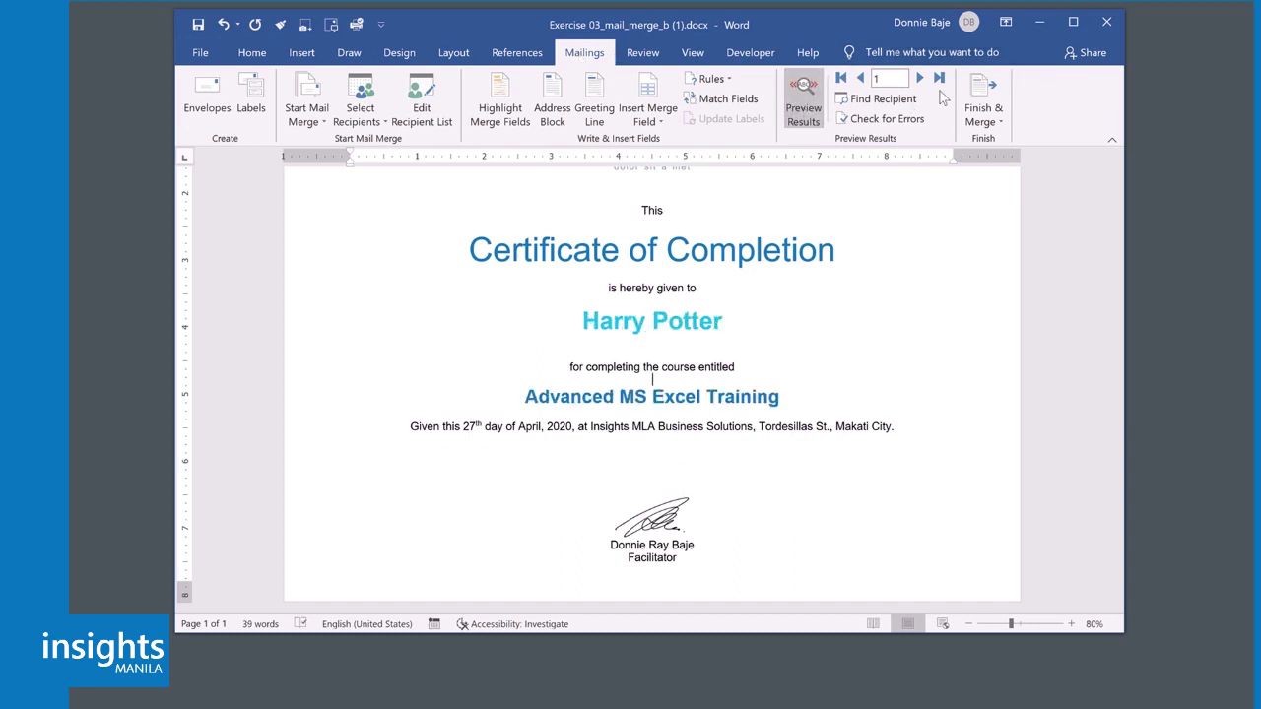
left_click(920, 79)
left_click(920, 79)
left_click(920, 79)
left_click(920, 79)
left_click(920, 79)
left_click(920, 79)
left_click(920, 79)
left_click(920, 79)
left_click(920, 79)
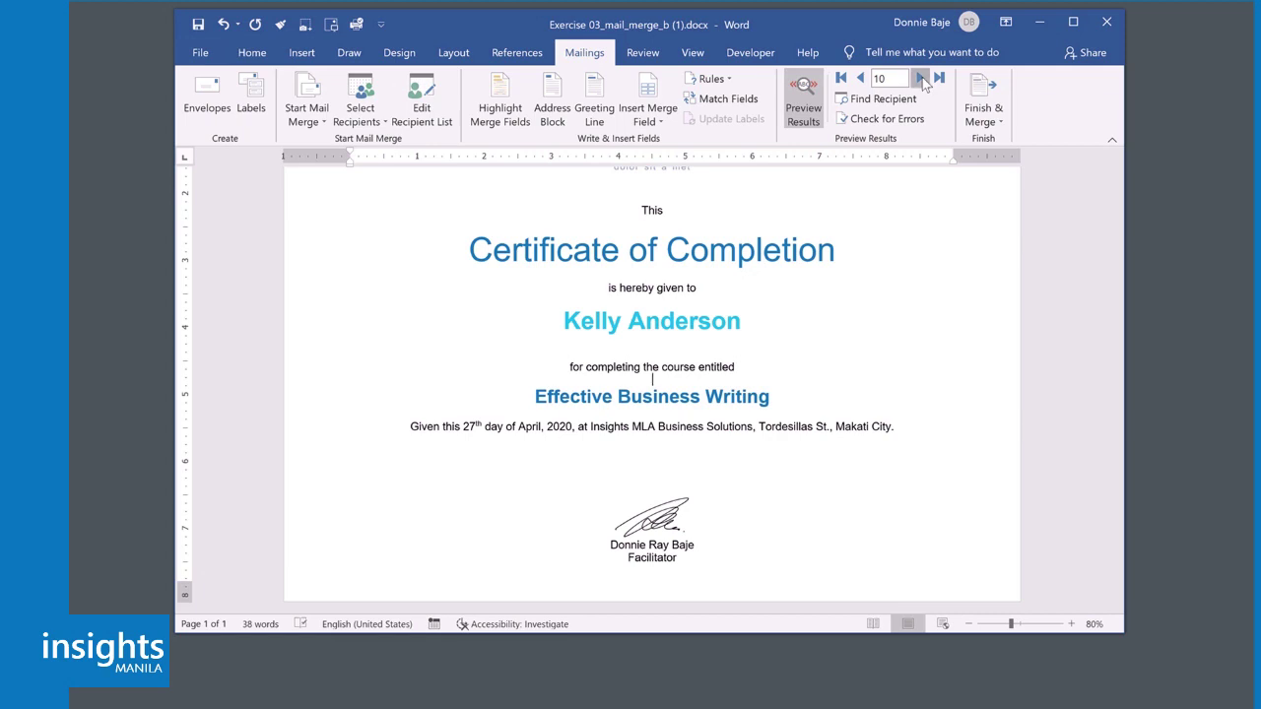
- Finish the merge by generating individual editable certificates for all records in a new document
left_click(966, 120)
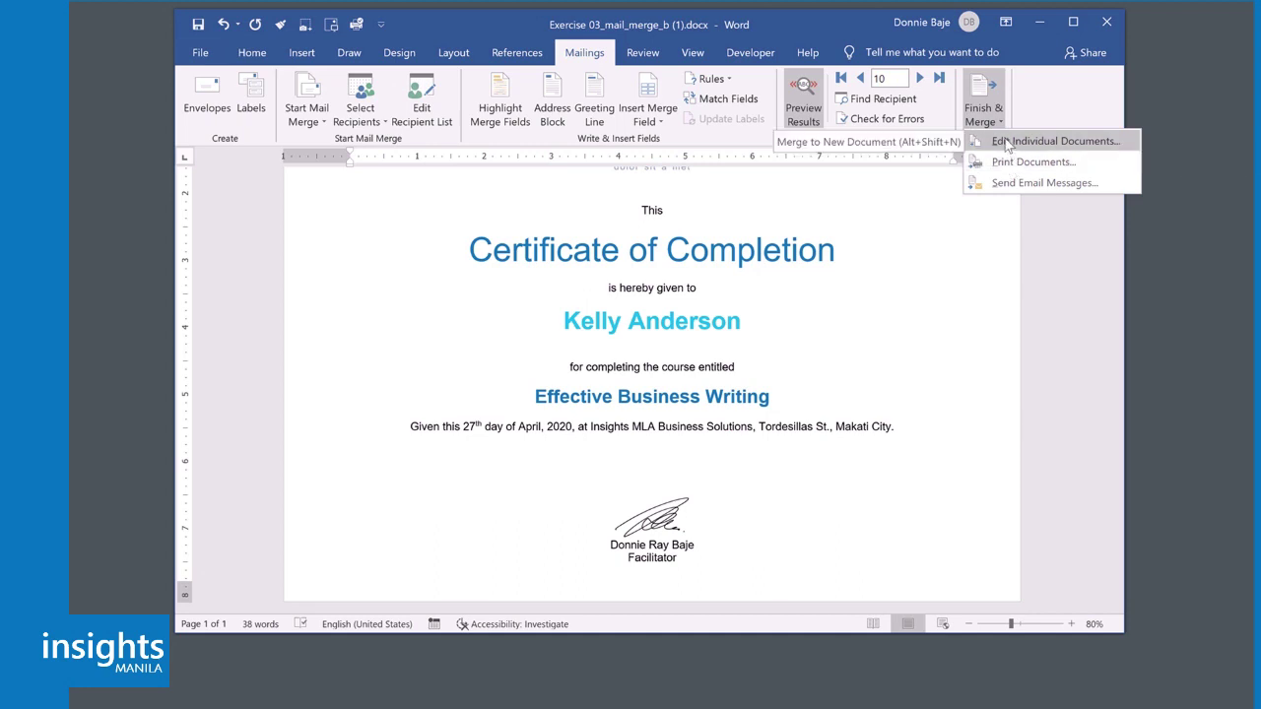
left_click(1006, 145)
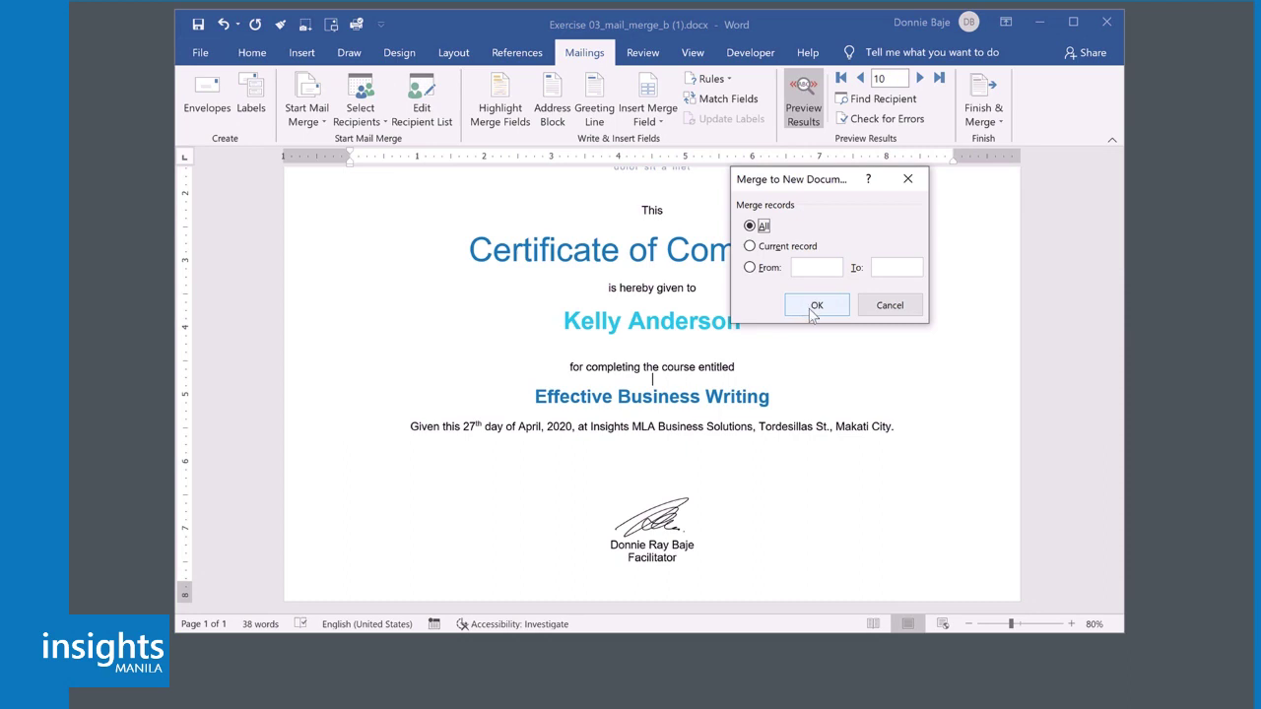
left_click(813, 306)
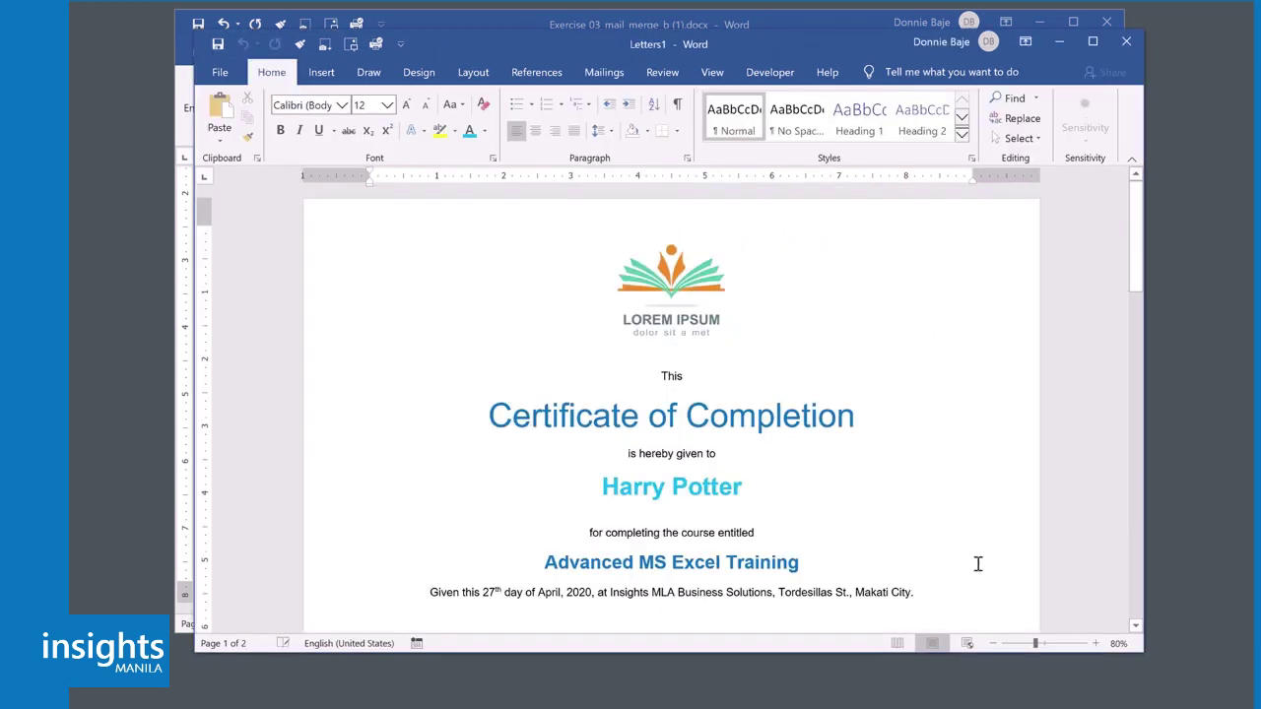
- Examine the merged certificates across all pages at 30% zoom, checking each participant's name and course title
left_click(992, 643)
left_click(992, 643)
left_click(992, 643)
left_click(992, 643)
left_click(992, 643)
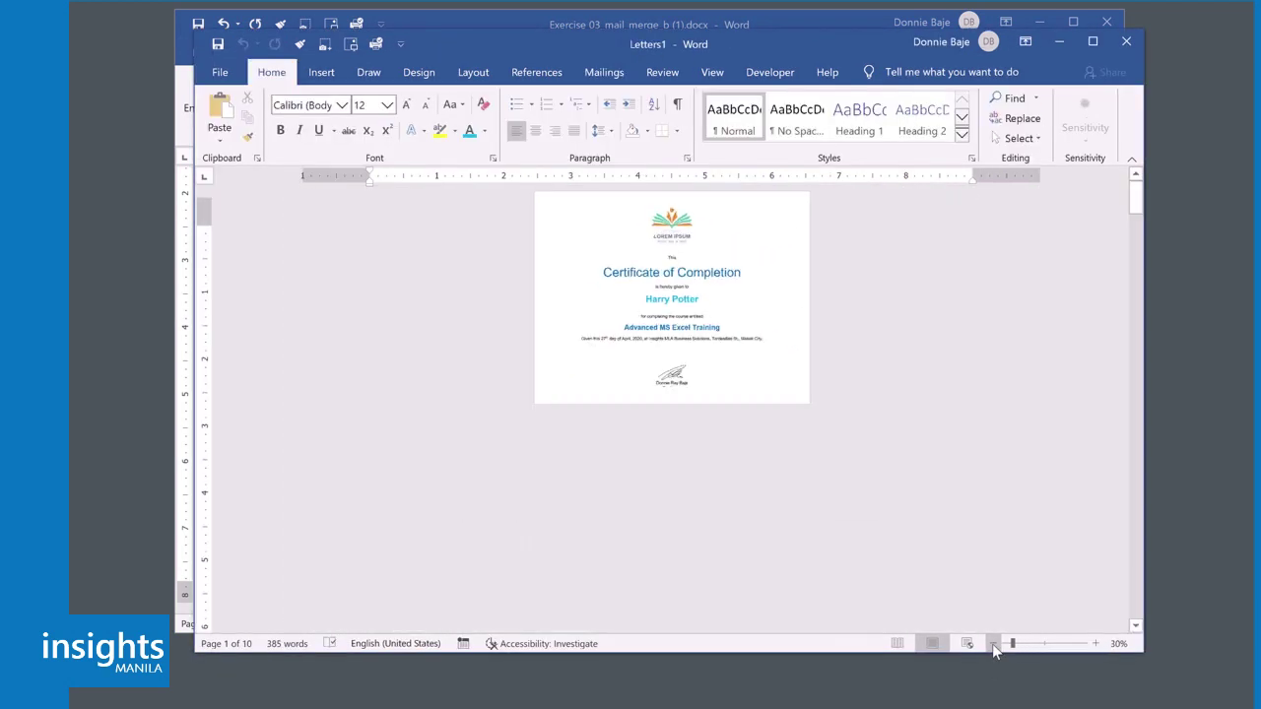
scroll(940, 521, "down", 3)
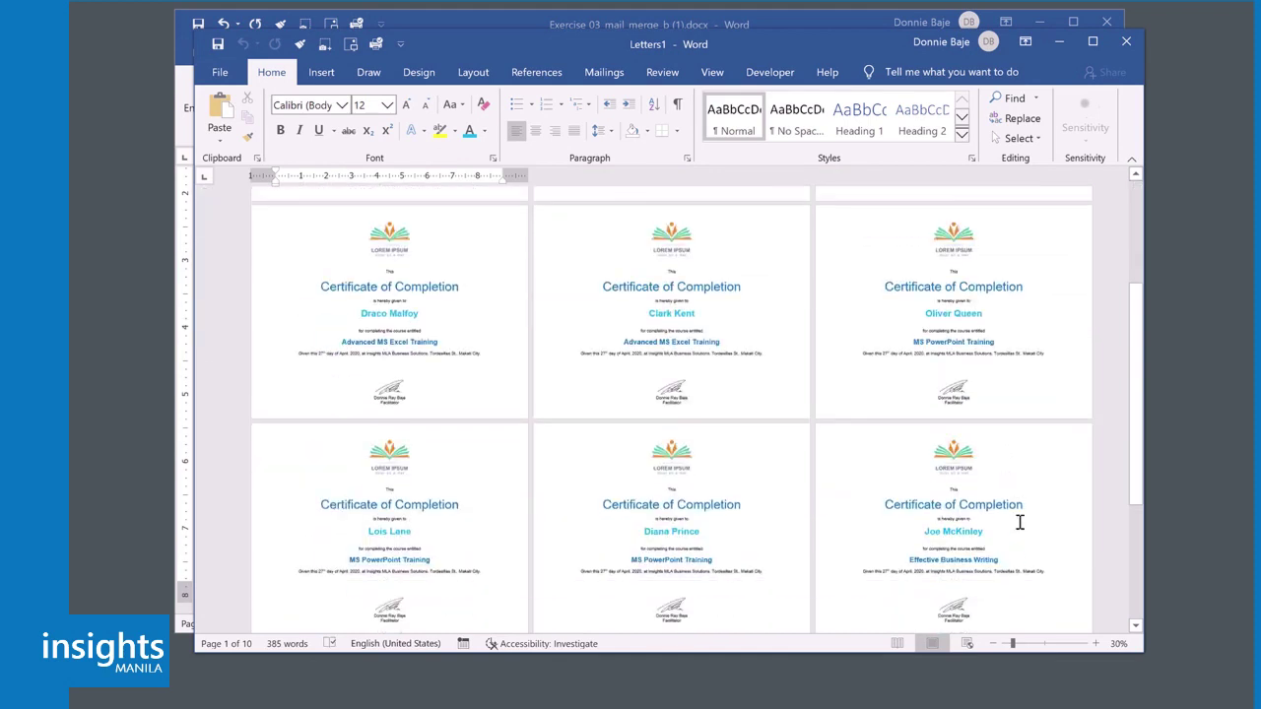
scroll(1020, 522, "down", 3)
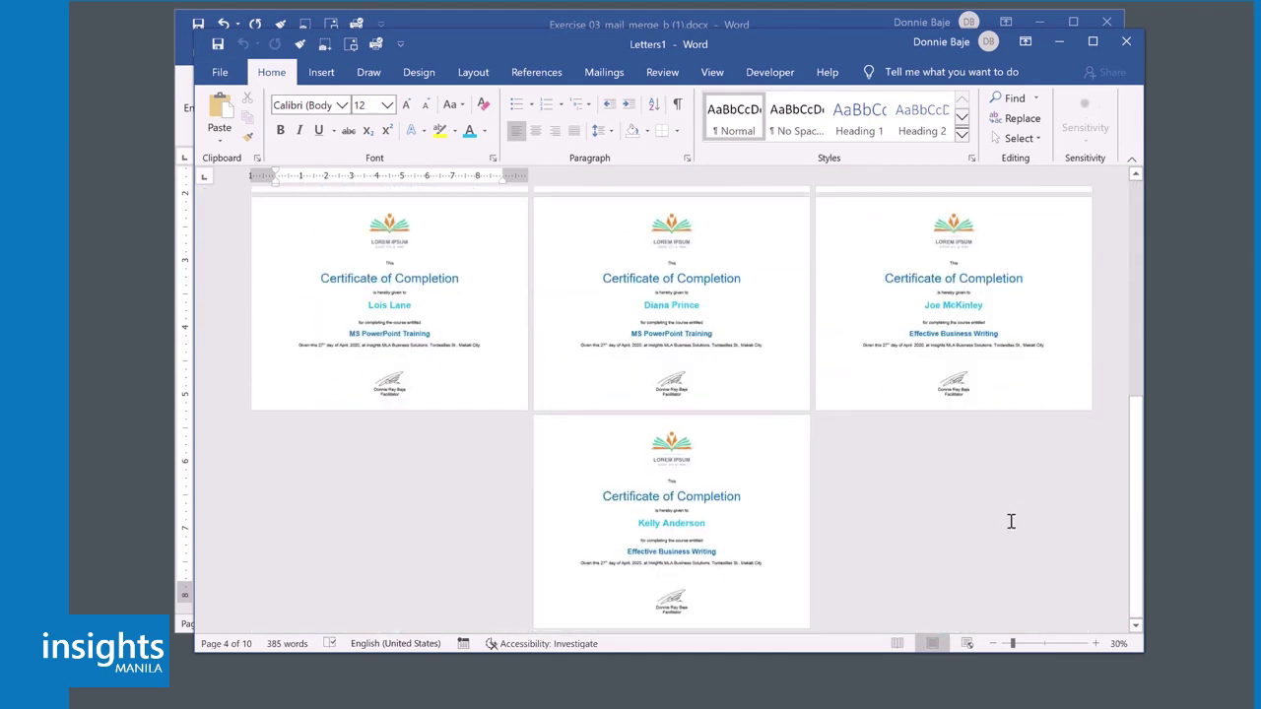
scroll(982, 506, "up", 5)
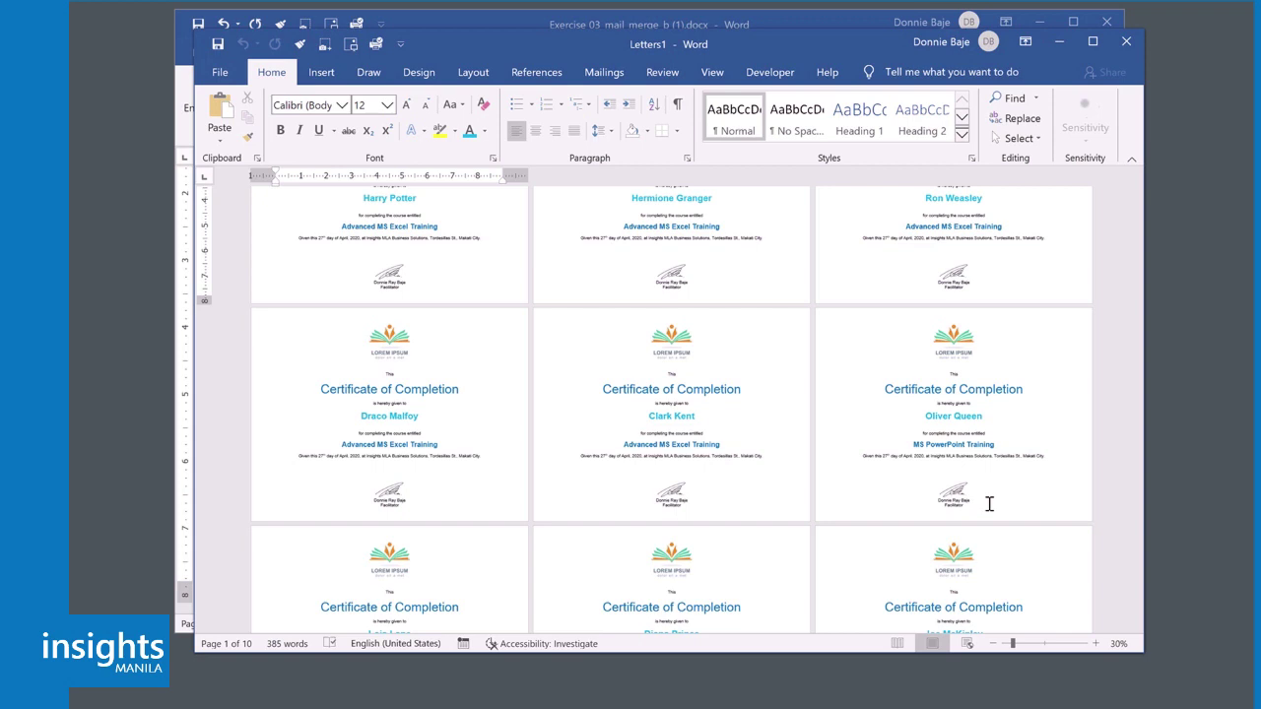
left_click(604, 73)
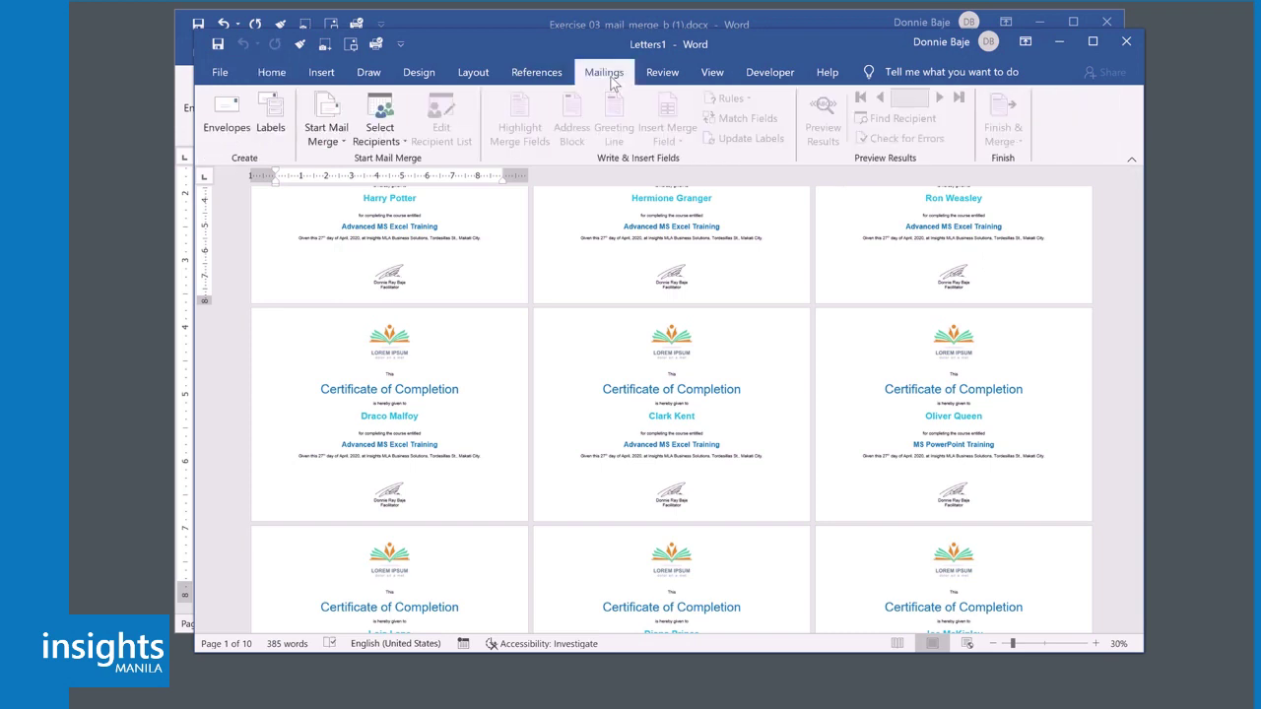